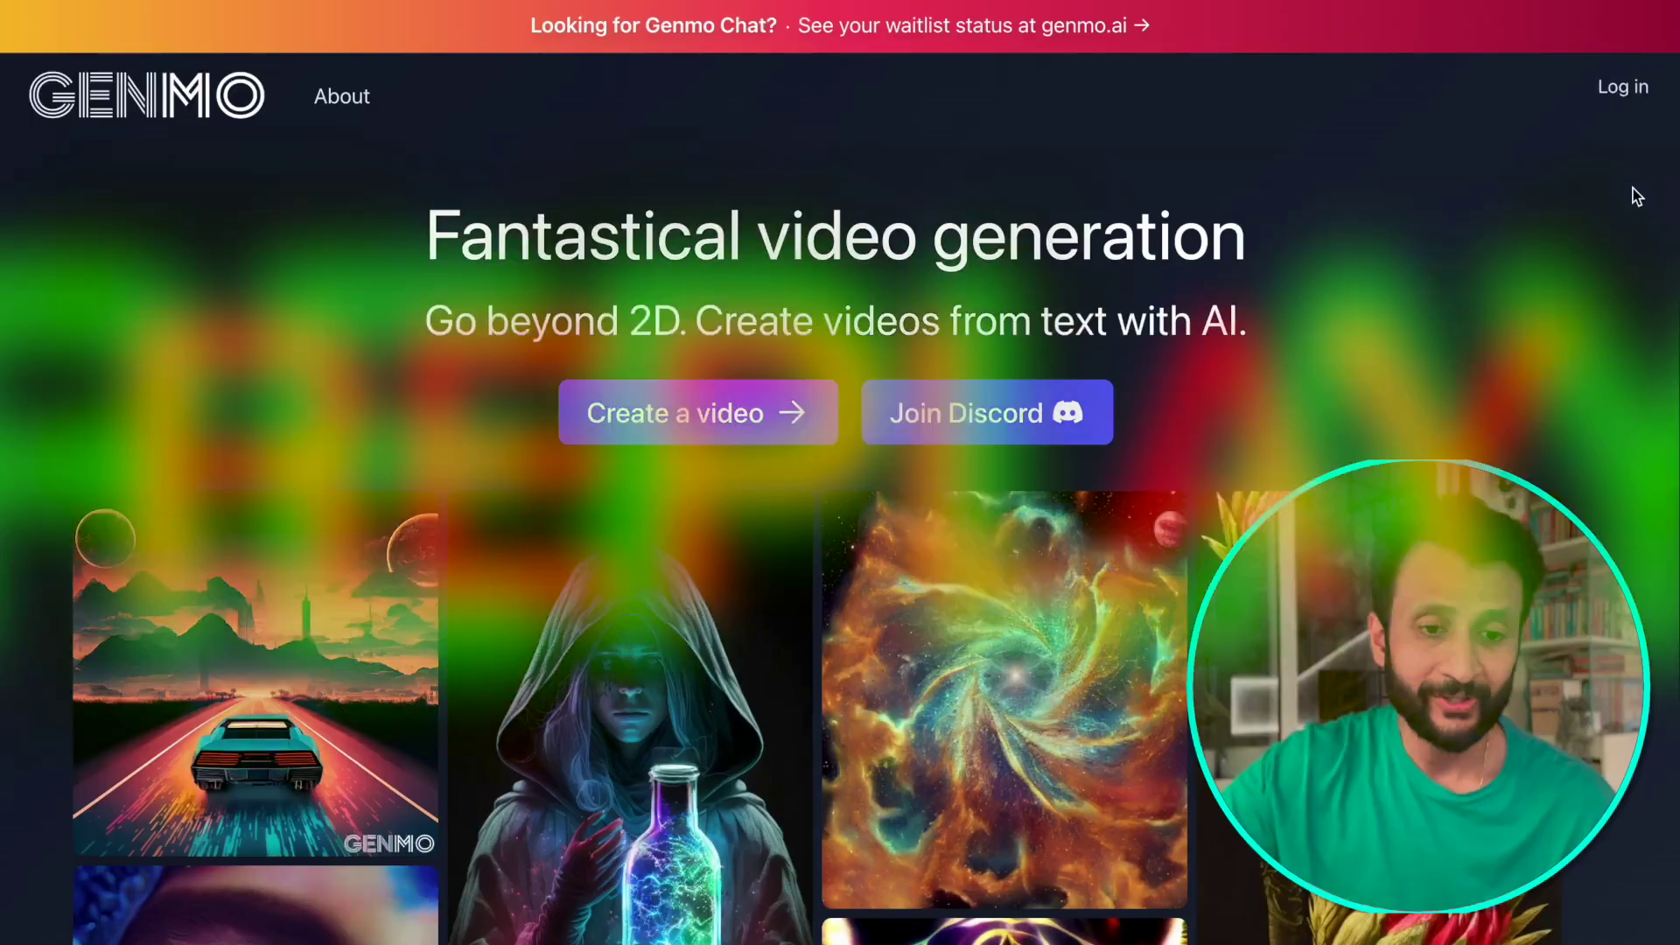
- Start a new video in Genmo Replay, reaching the Create Video page with an empty prompt
scroll(1637, 188, down, 3)
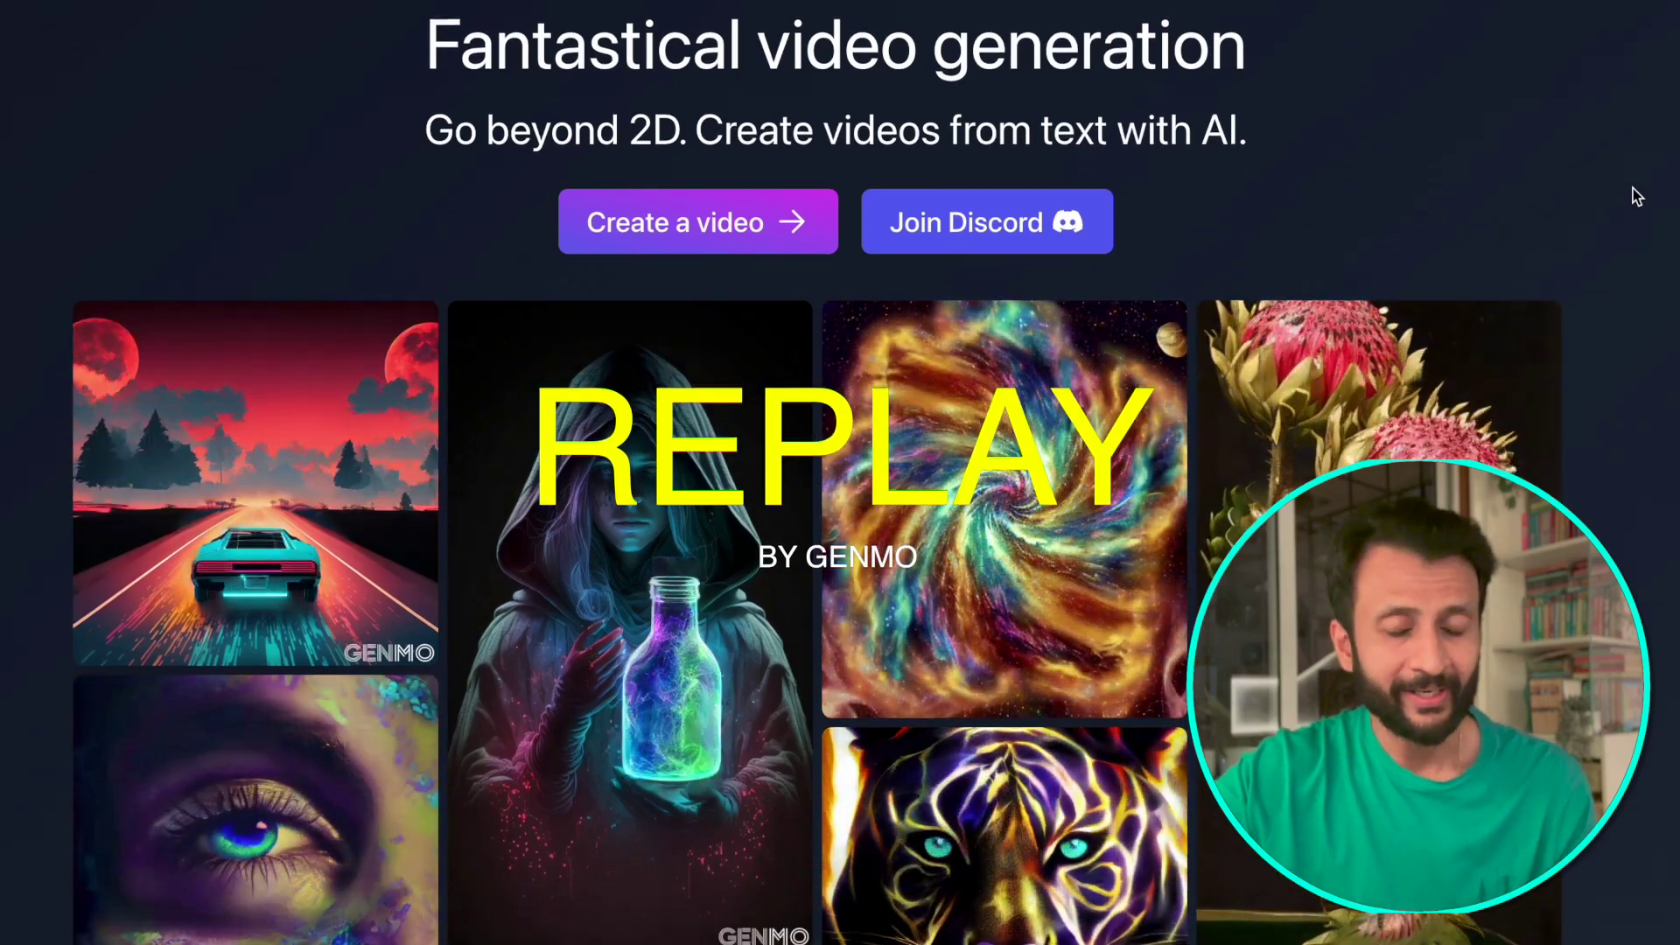
scroll(1637, 196, down, 3)
scroll(1637, 196, down, 2)
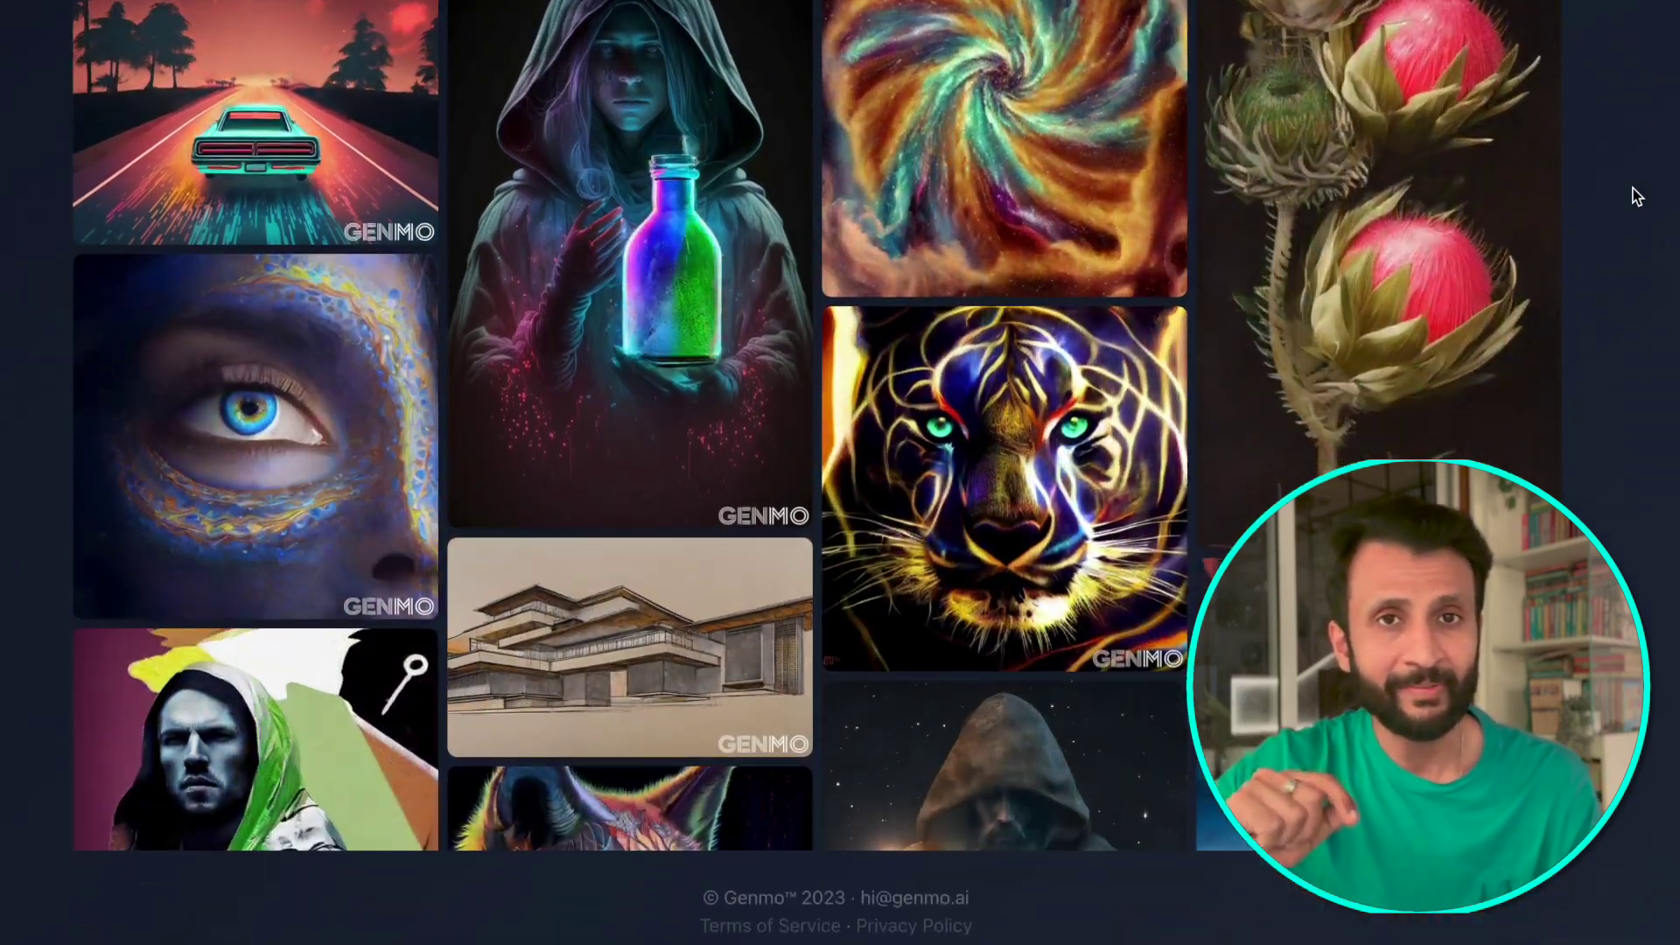
scroll(1637, 196, up, 6)
scroll(1637, 196, up, 2)
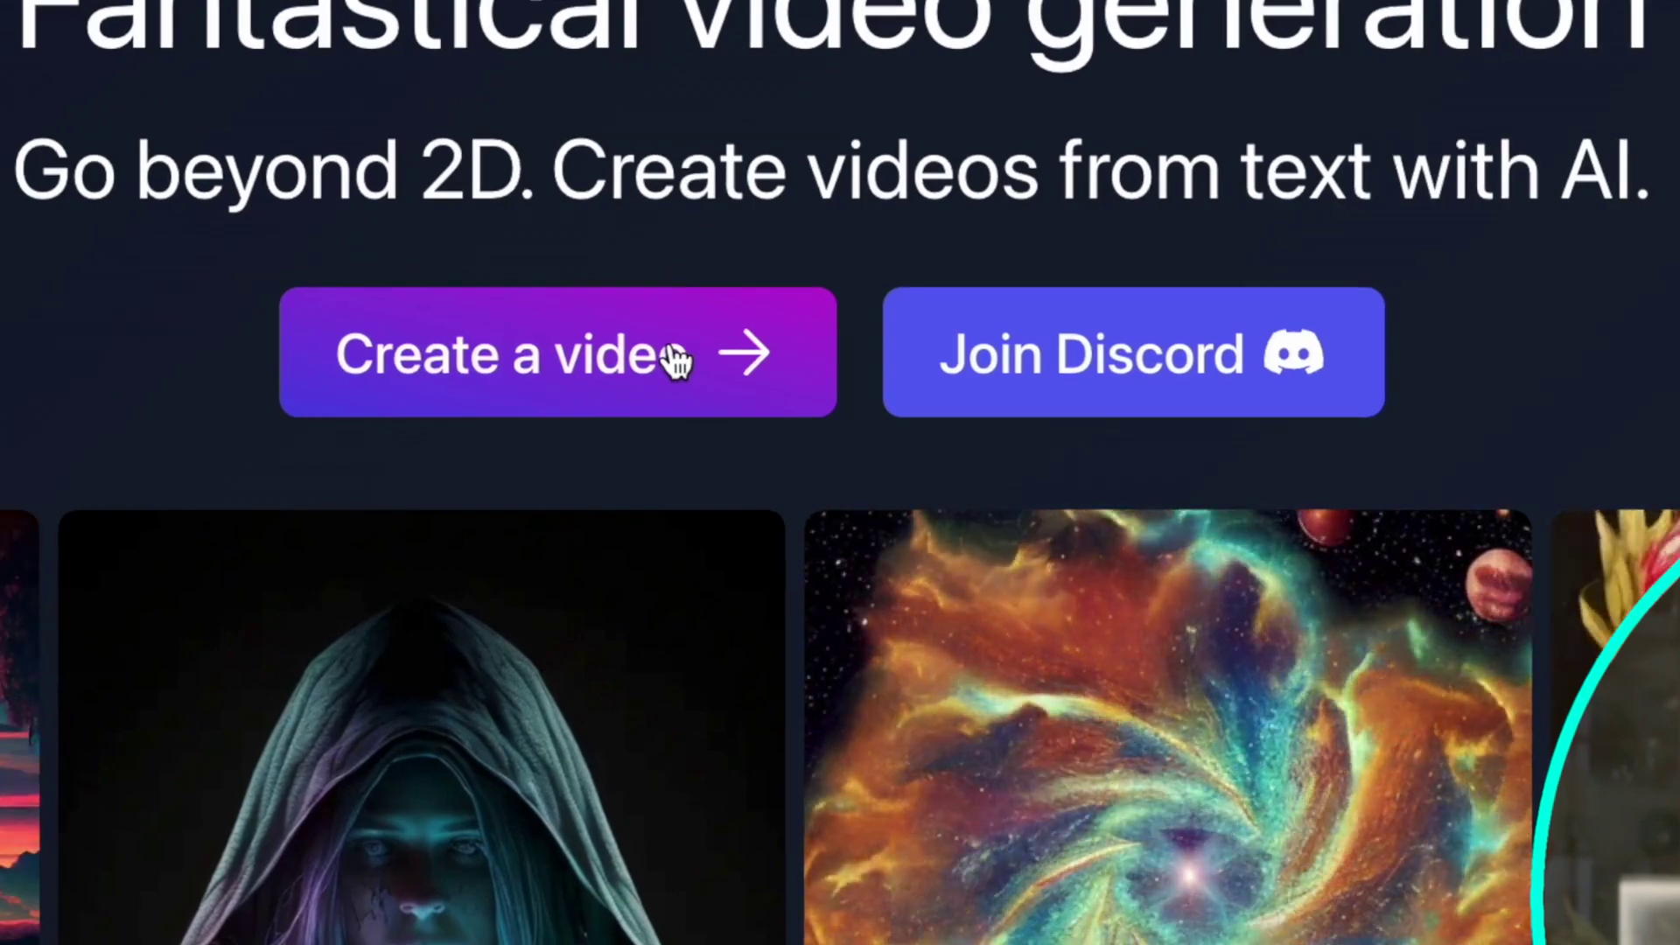
click(678, 358)
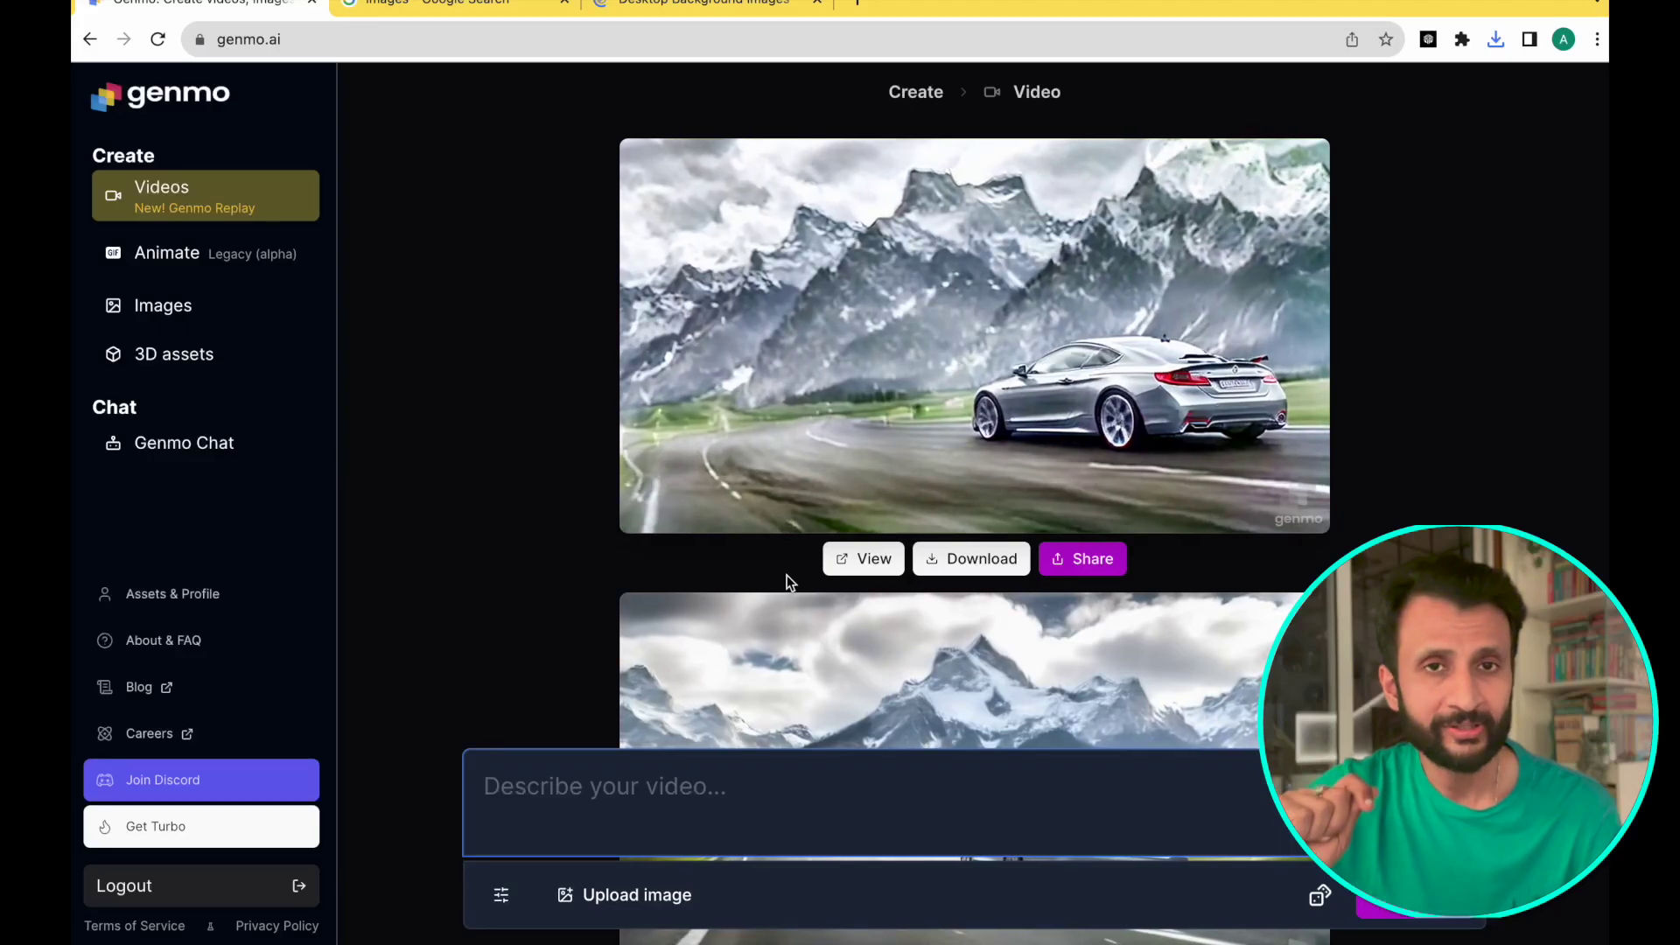
scroll(786, 575, down, 4)
scroll(786, 574, up, 4)
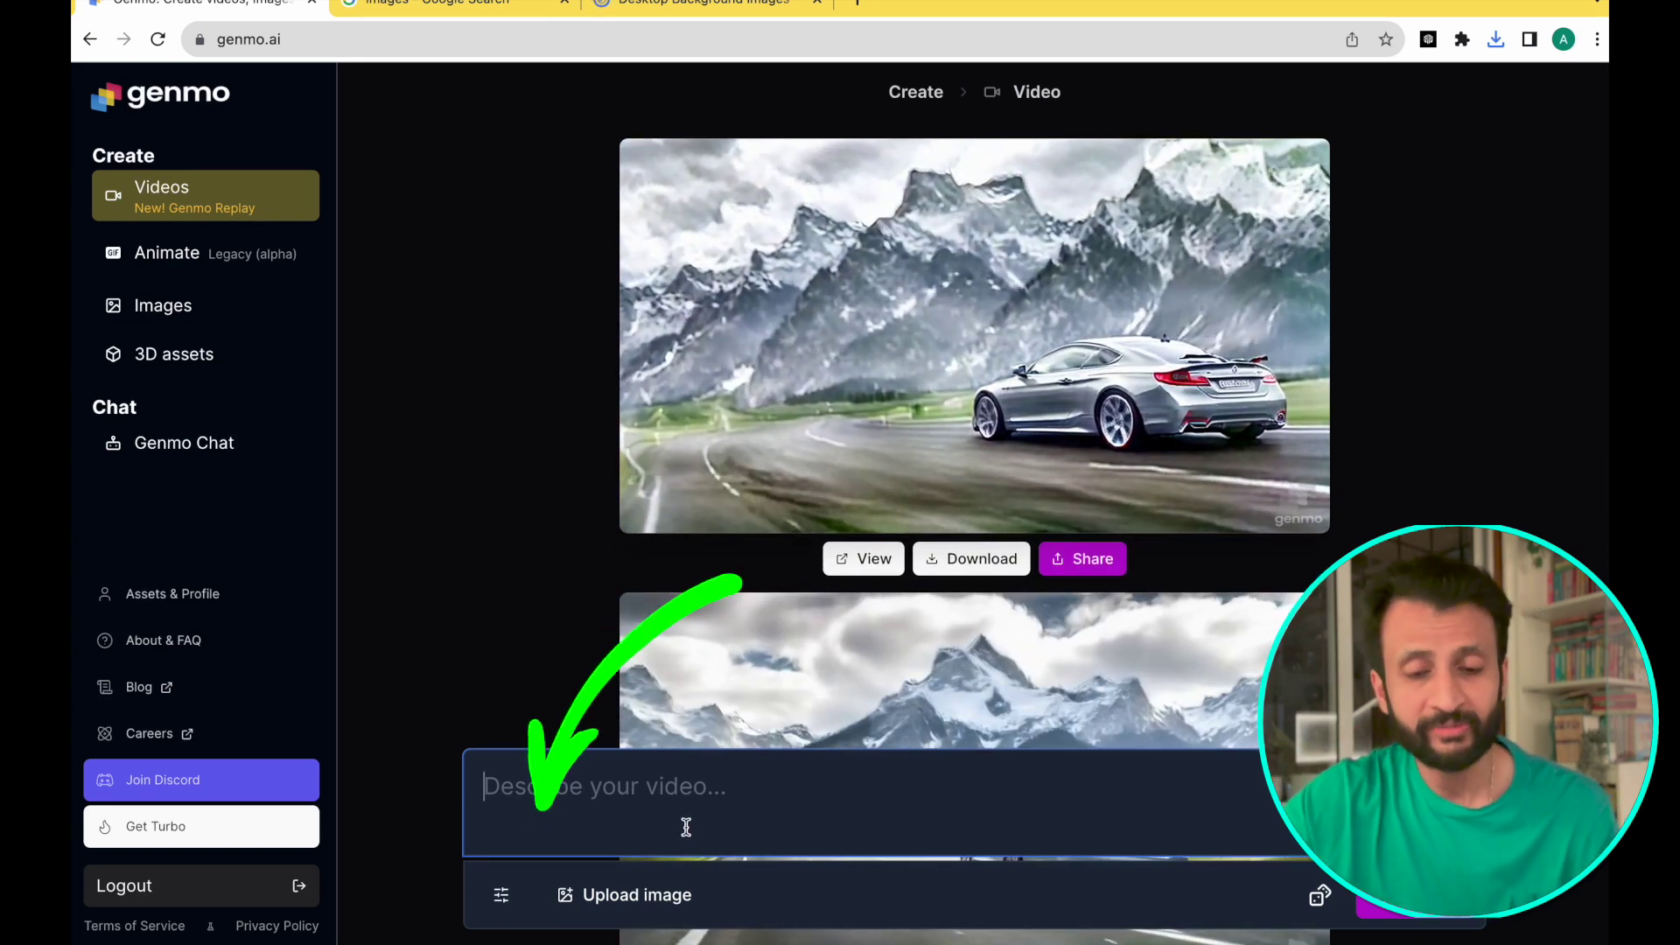
- Enter the prompt 'a silver sports car driving though a mountain range' and set the aspect ratio to 16:9
text(a silver )
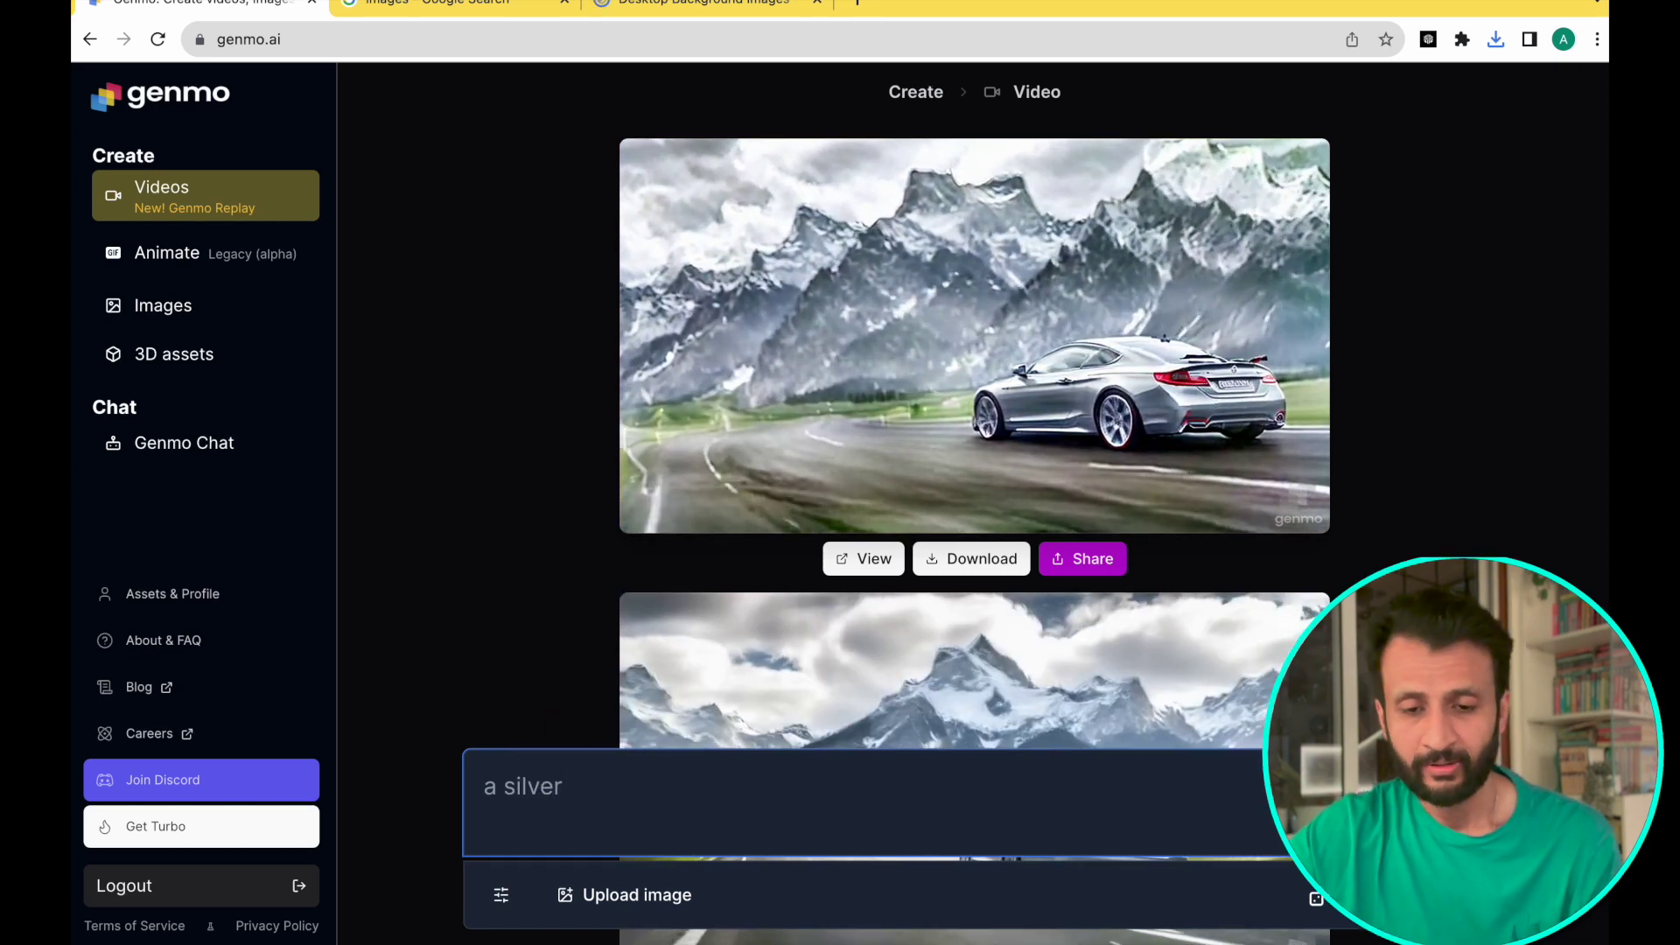
text(sports car driving though)
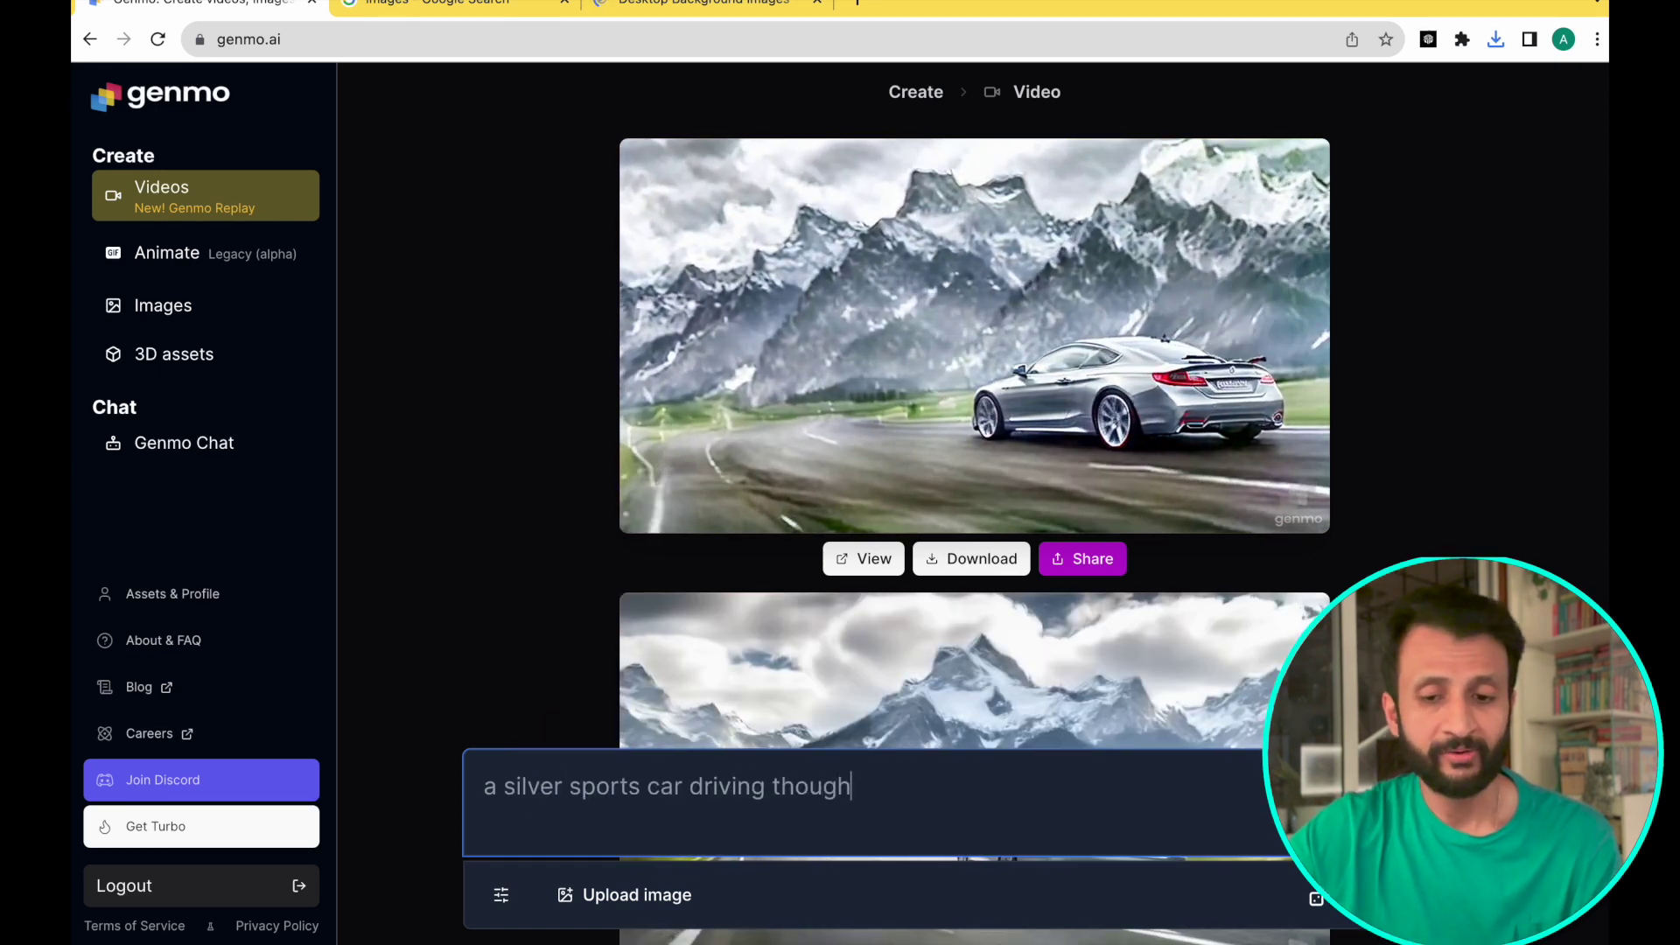
text( a mountain)
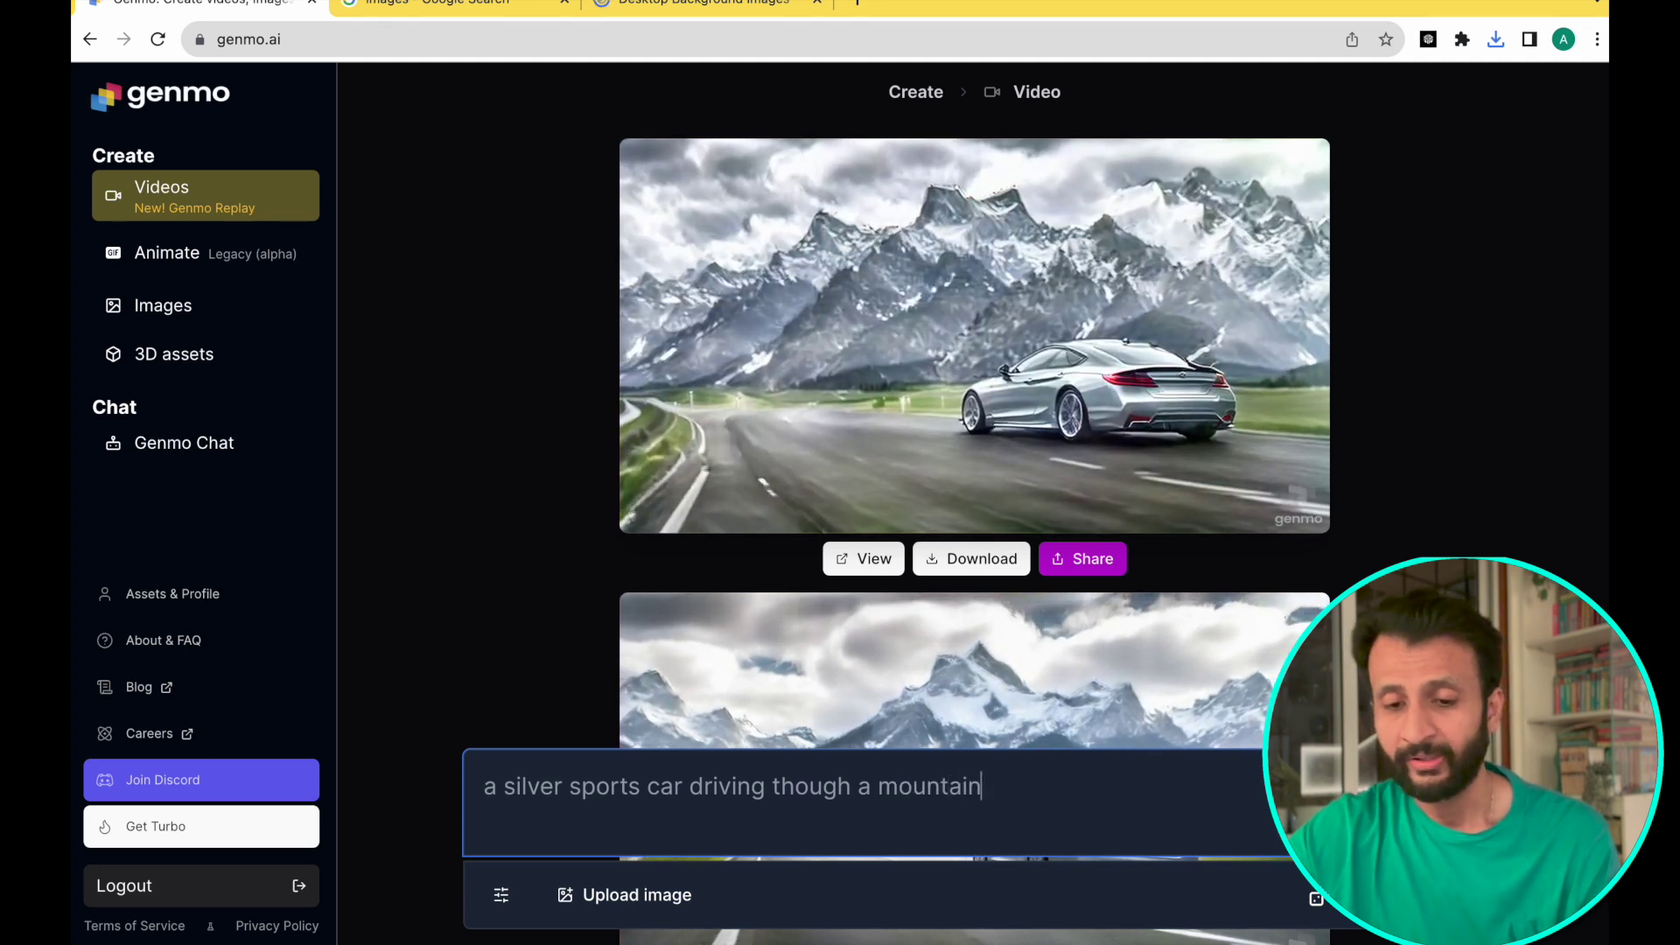
text( range)
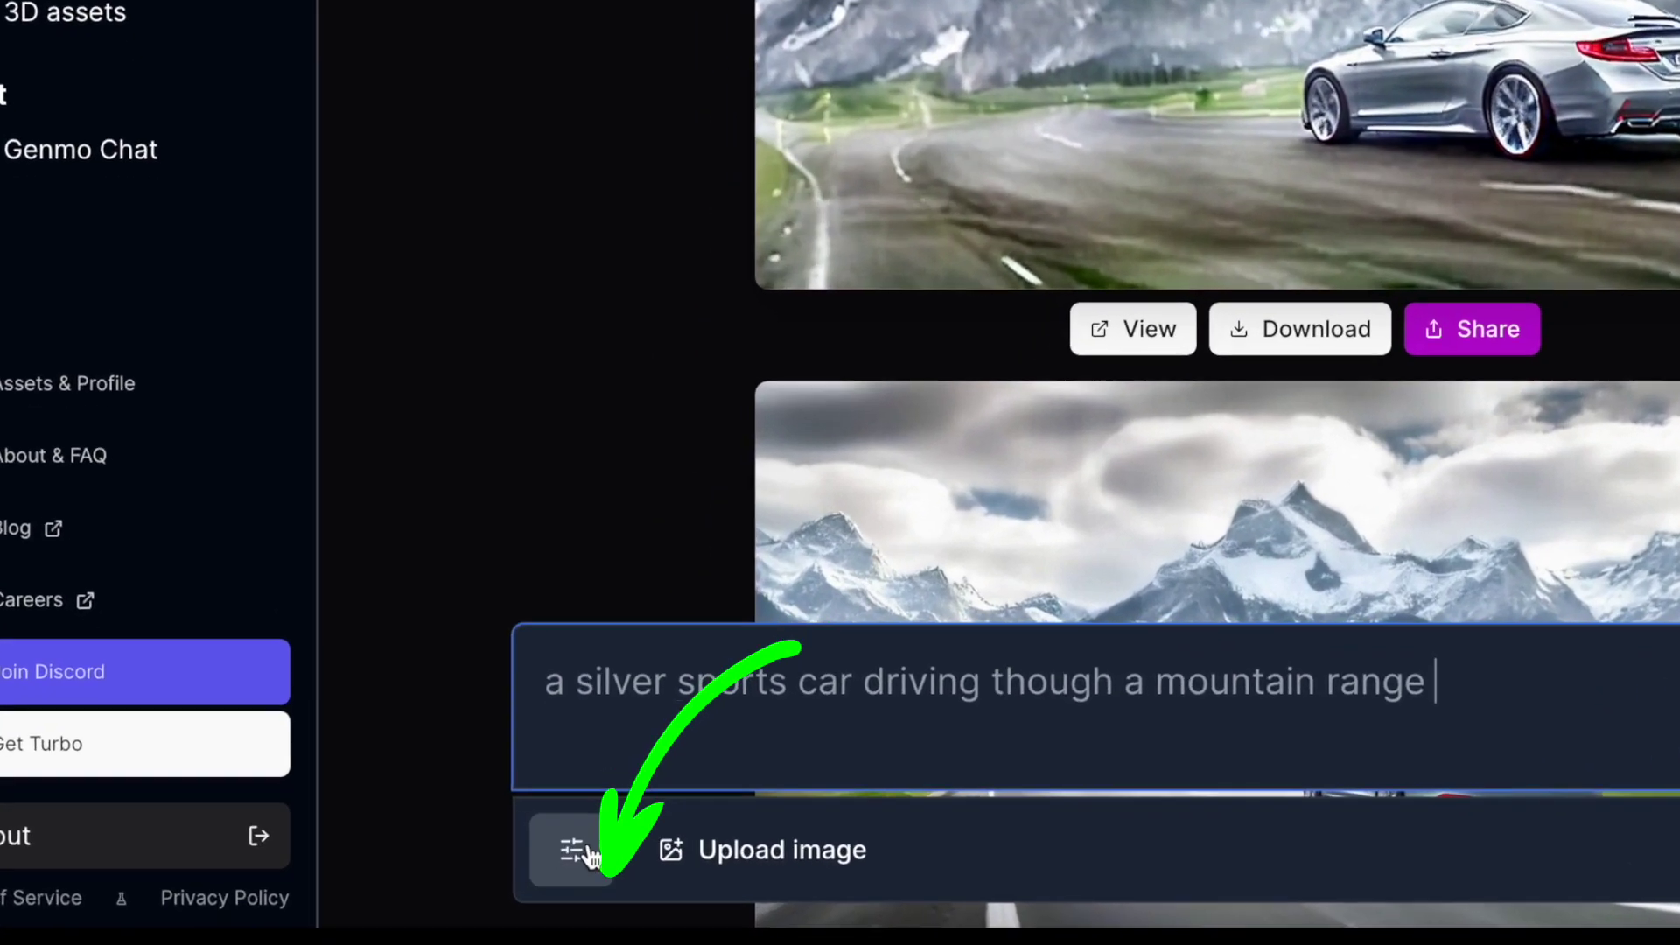
click(544, 867)
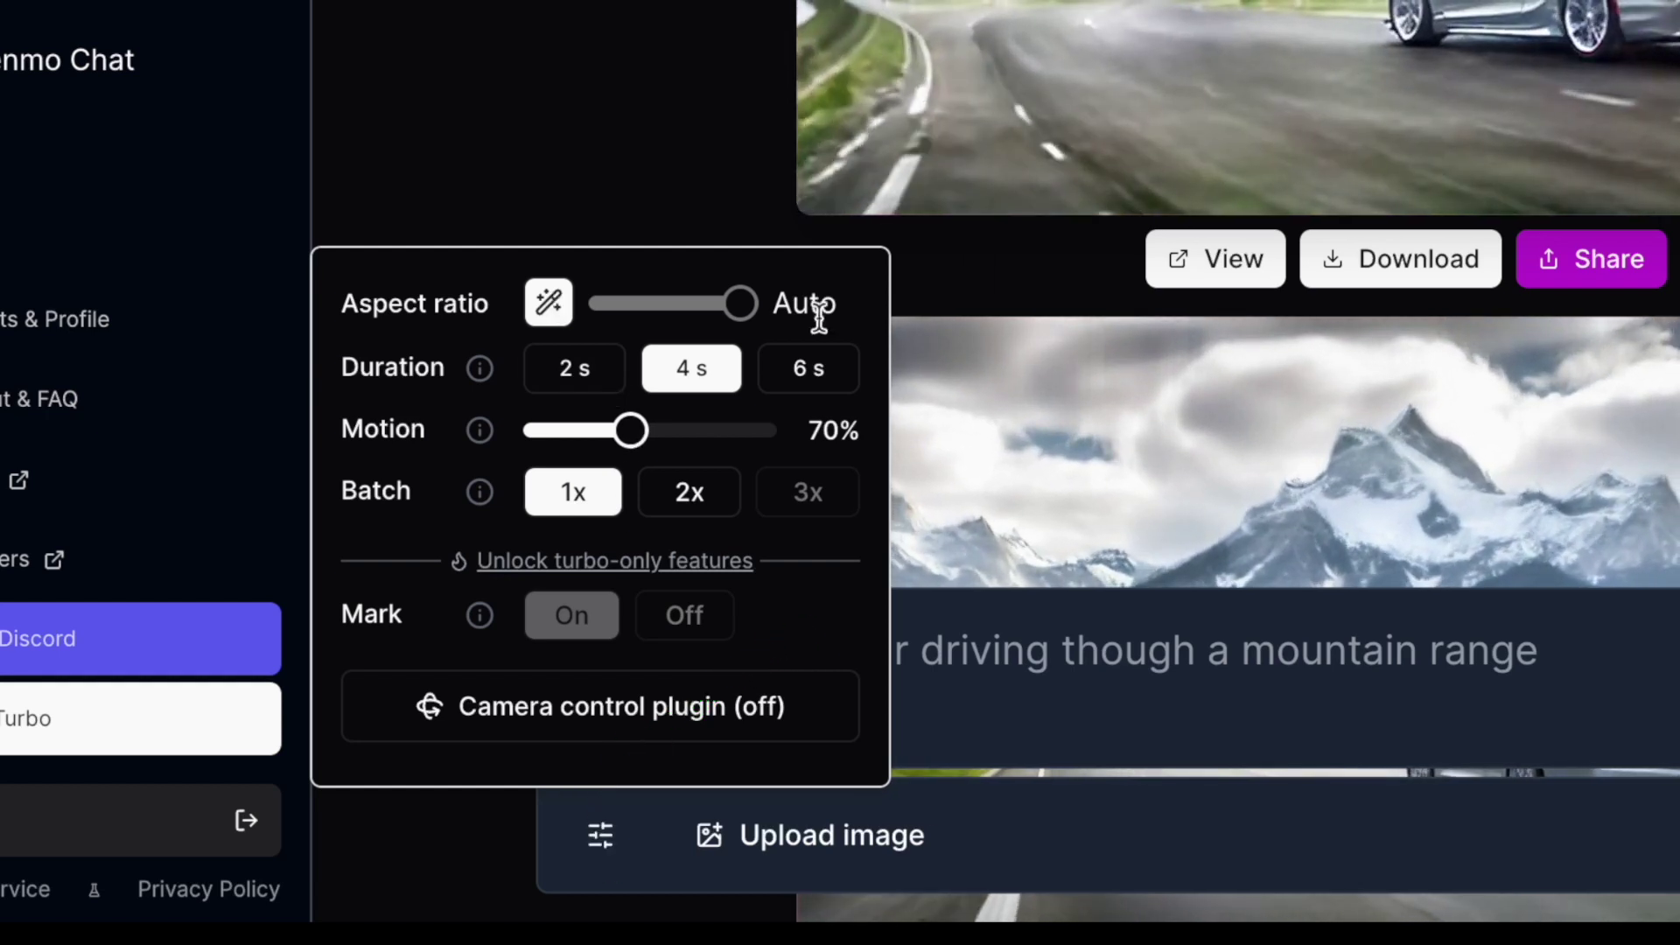
click(749, 311)
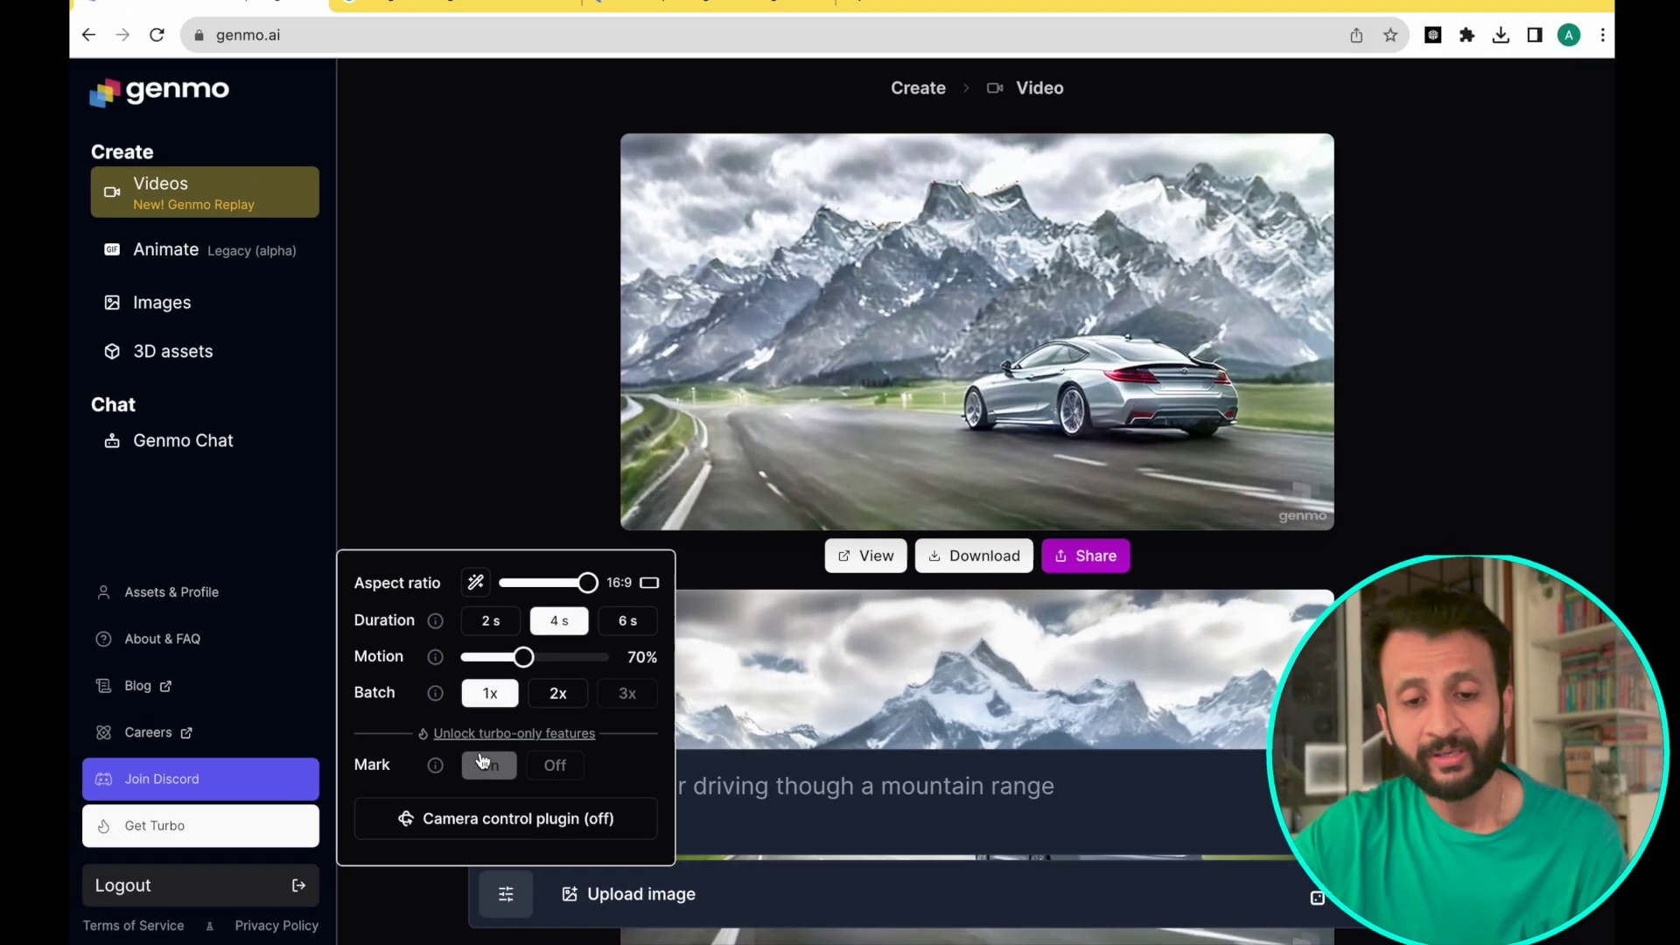
scroll(482, 760, down, 1)
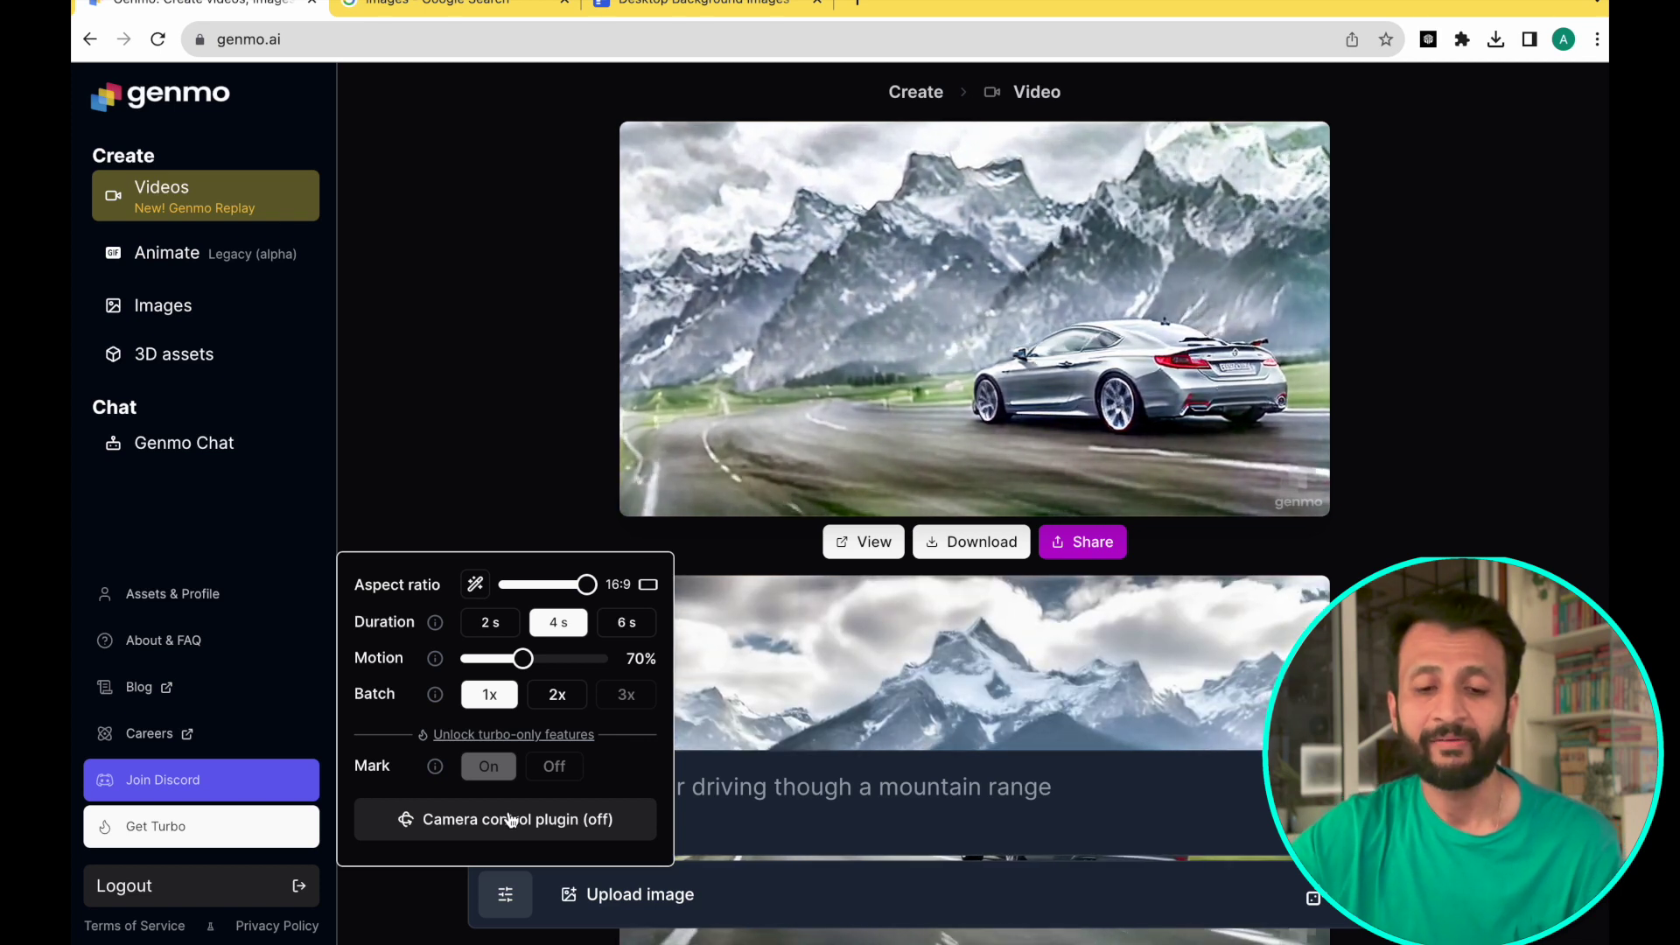
- Turn on the camera control plugin and submit the silver sports car prompt
click(510, 820)
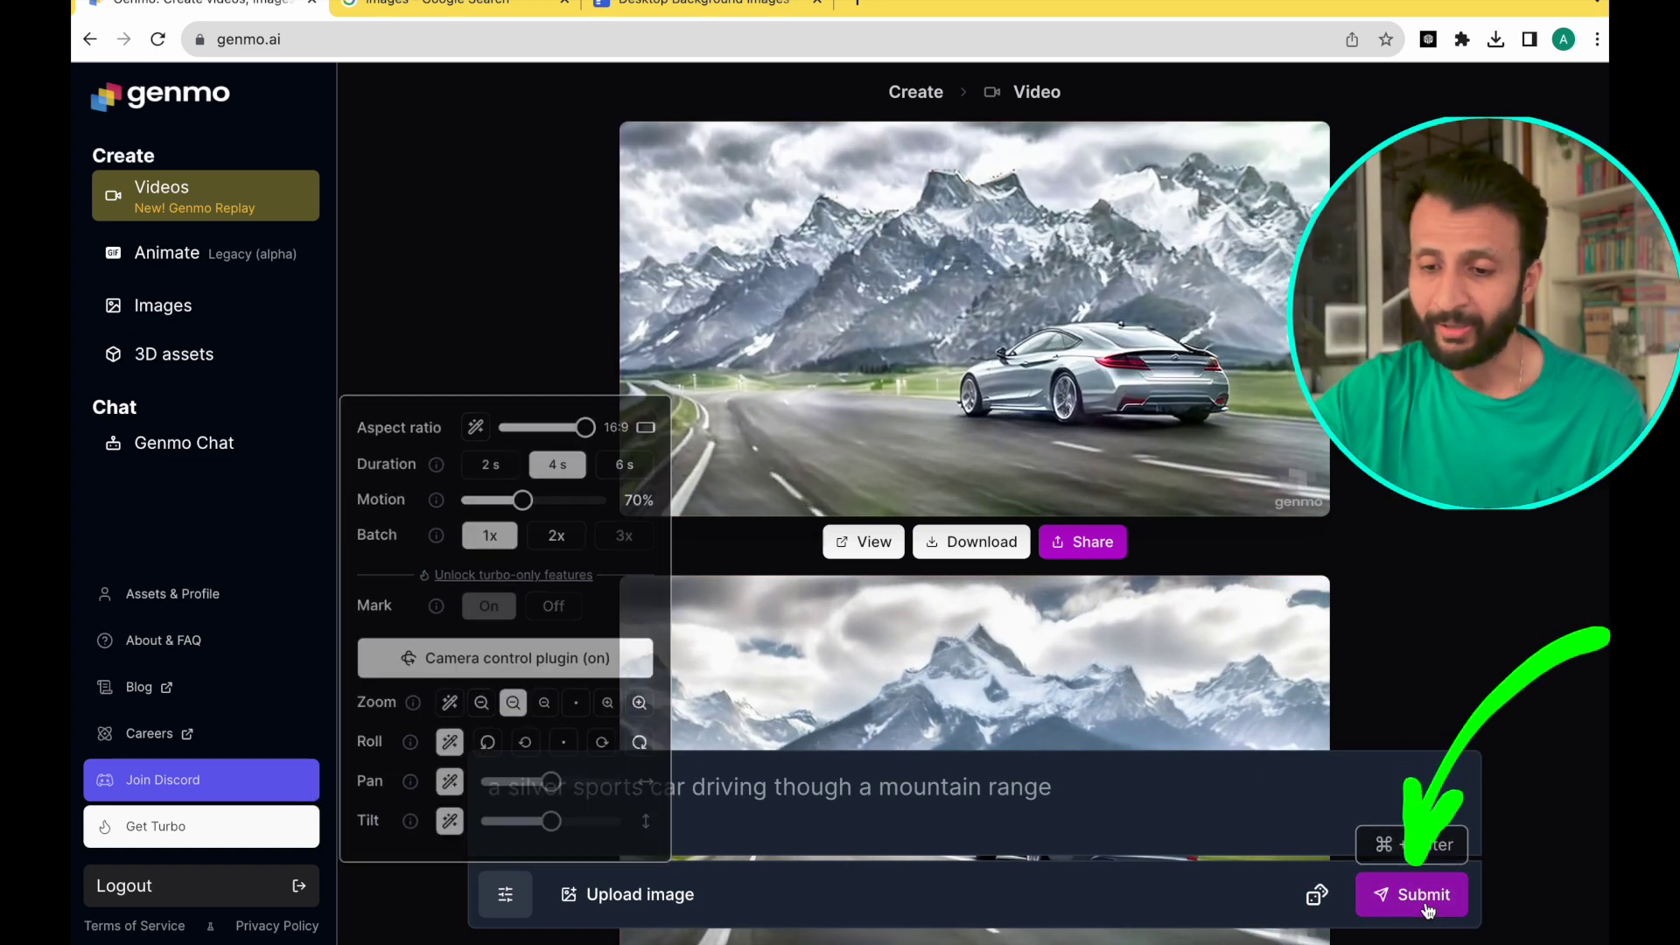
click(1426, 906)
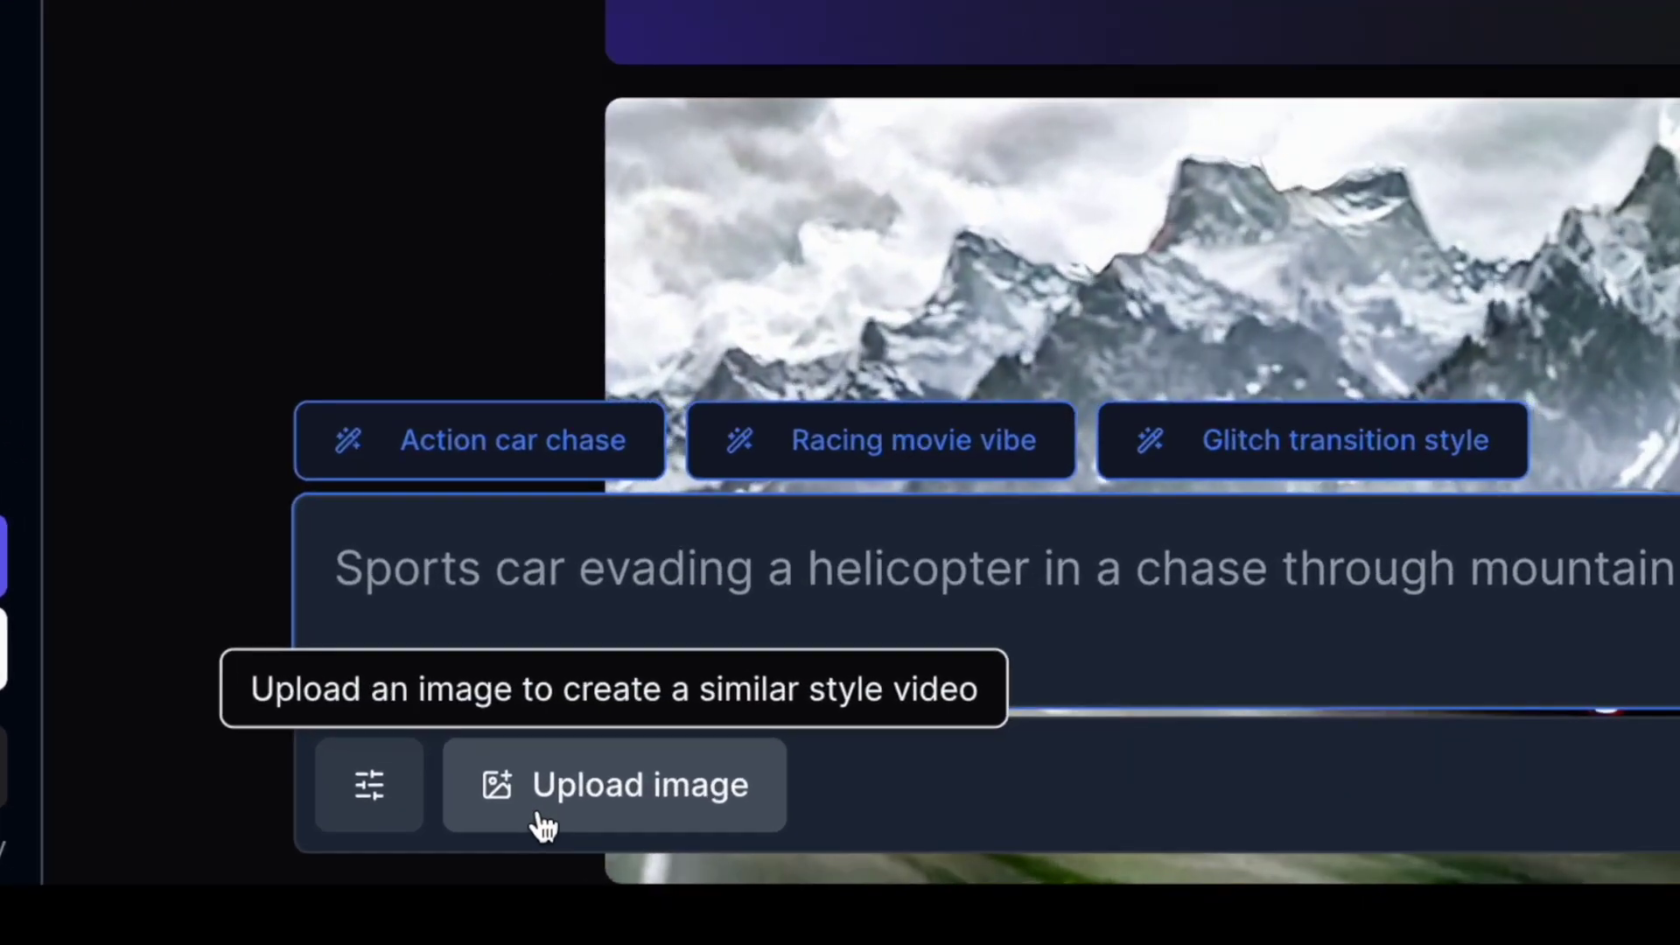
- Attach water.avif from the Desktop as the reference image to render a mountain lake video
click(551, 842)
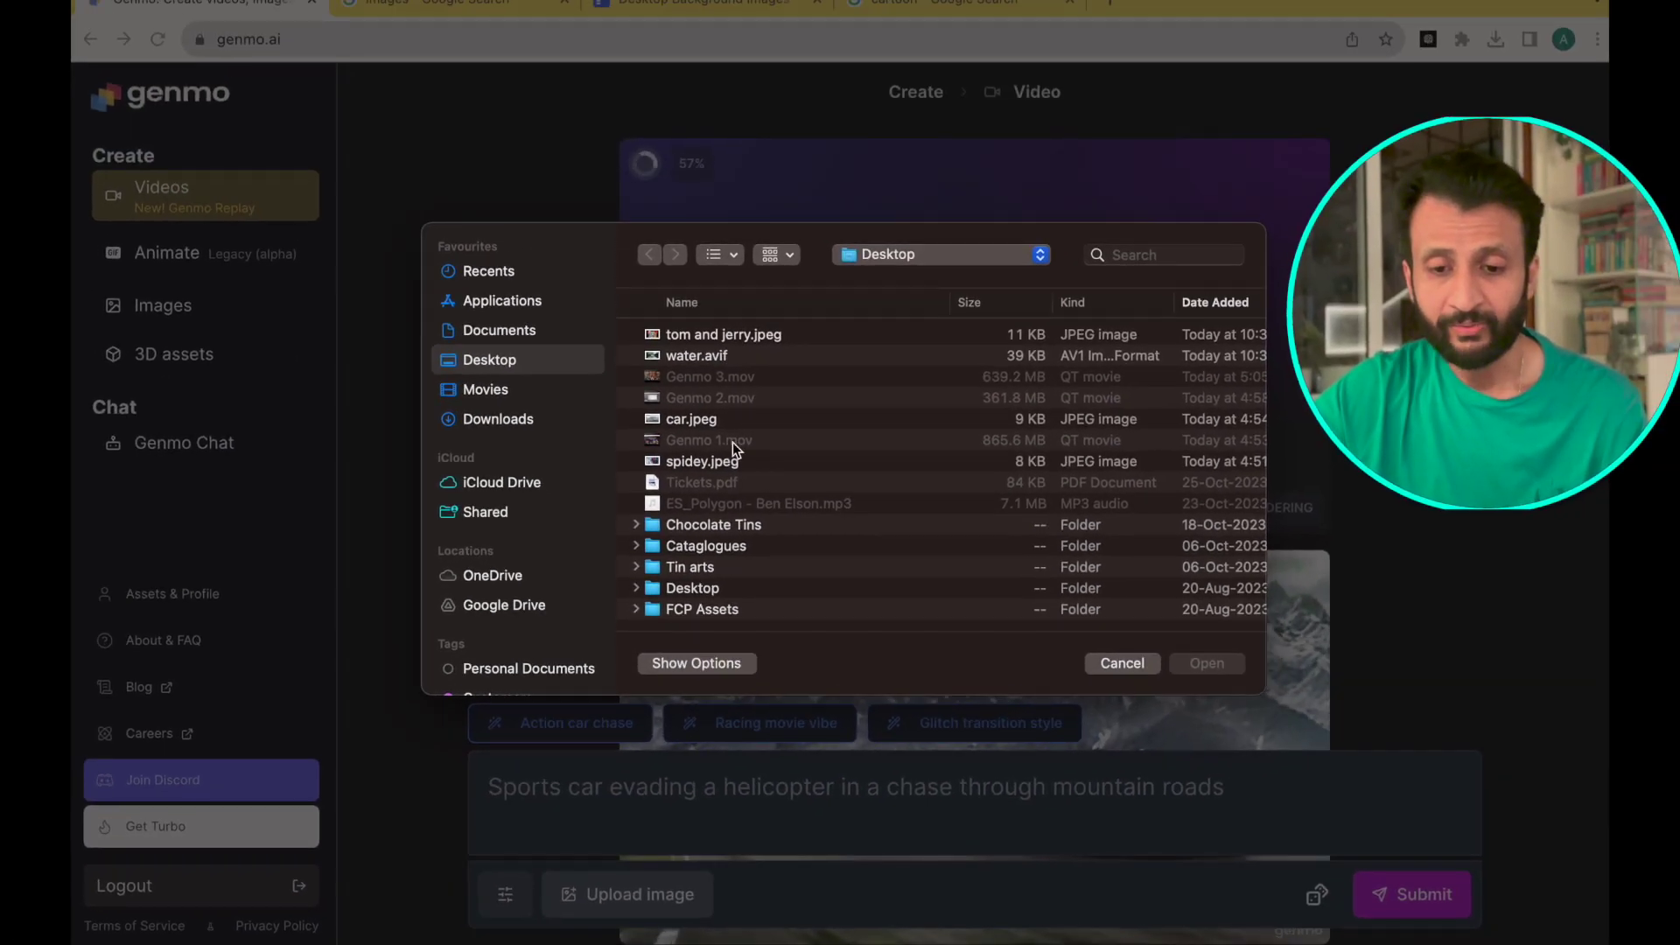
click(737, 338)
click(728, 359)
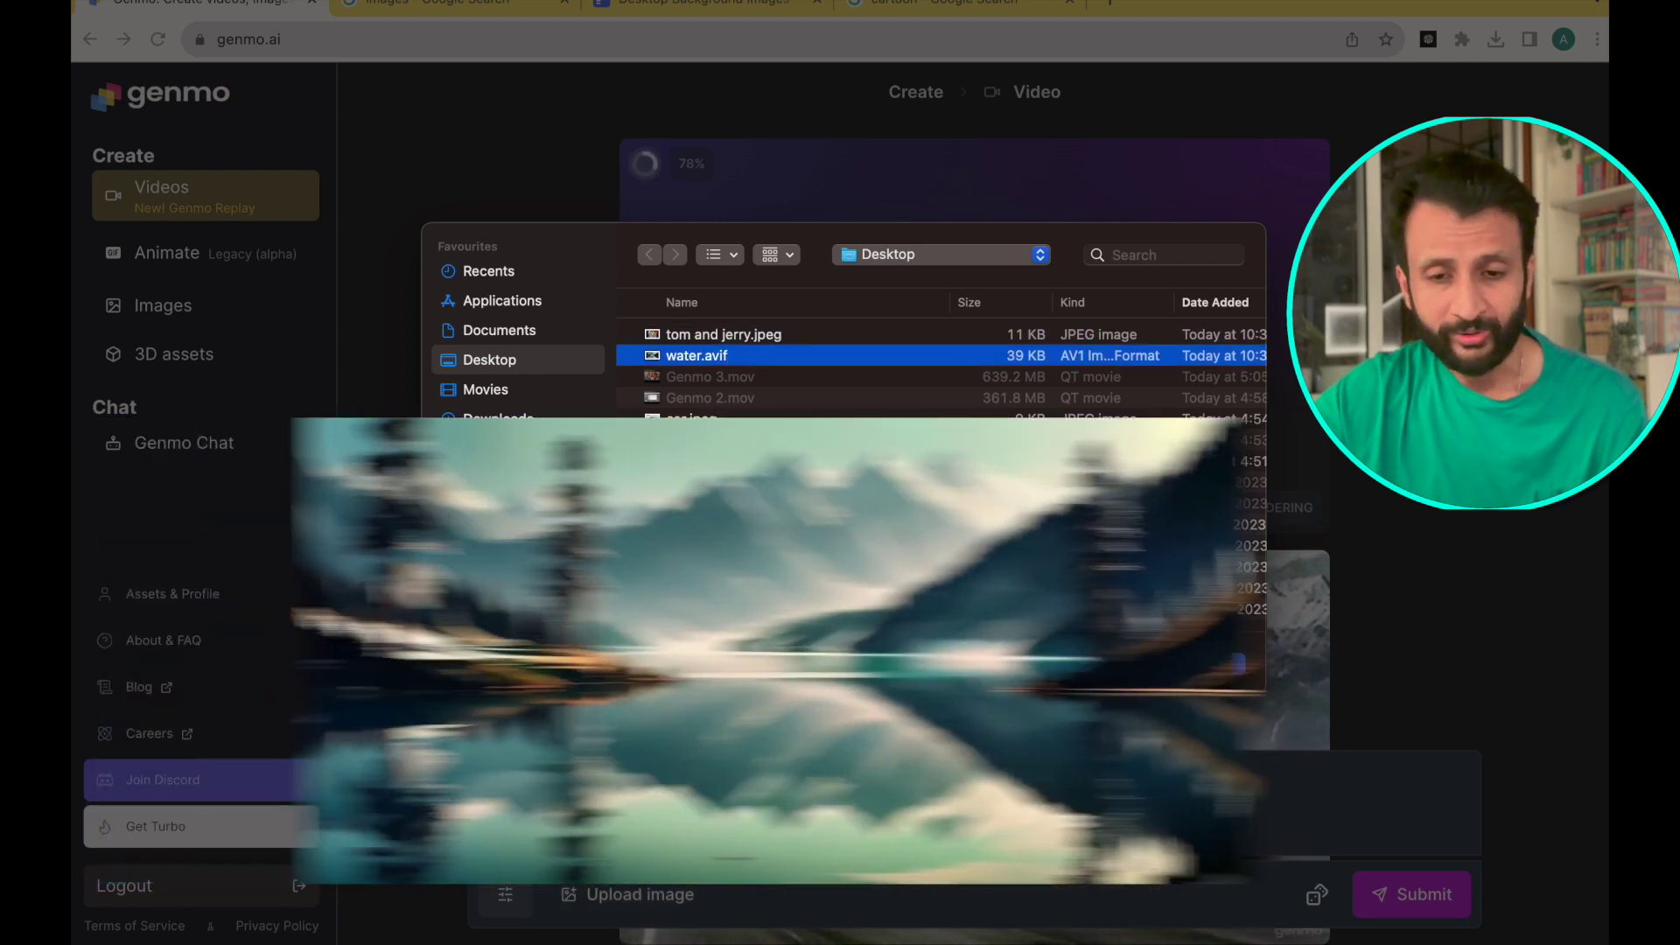
double_click(748, 345)
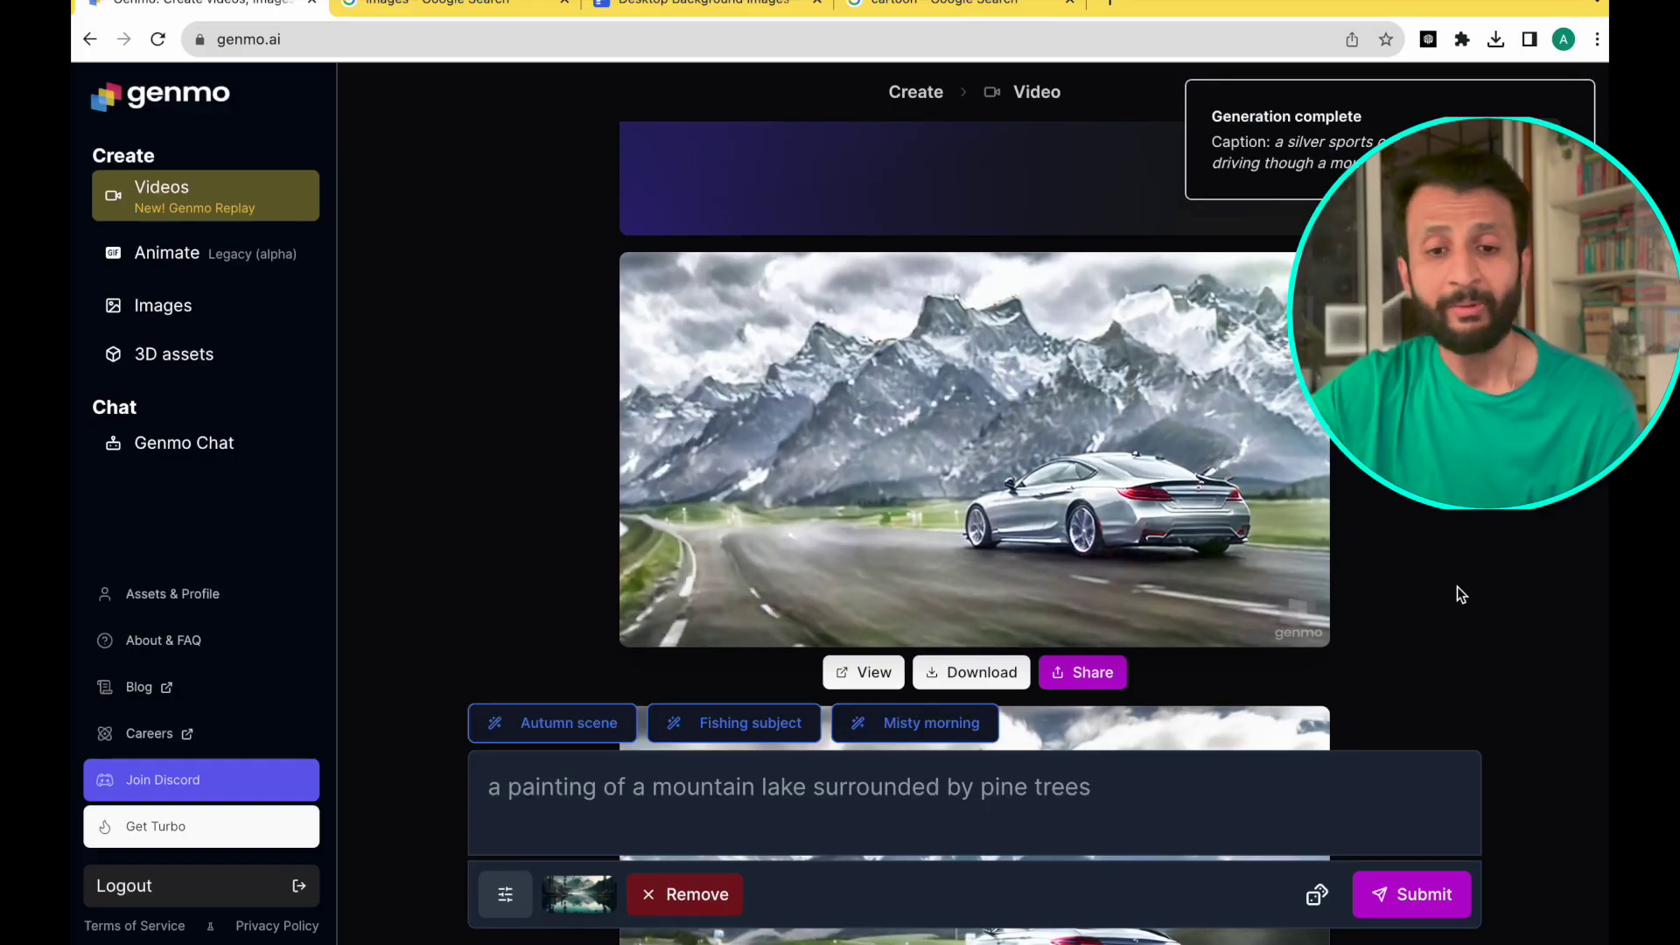
scroll(1456, 586, up, 8)
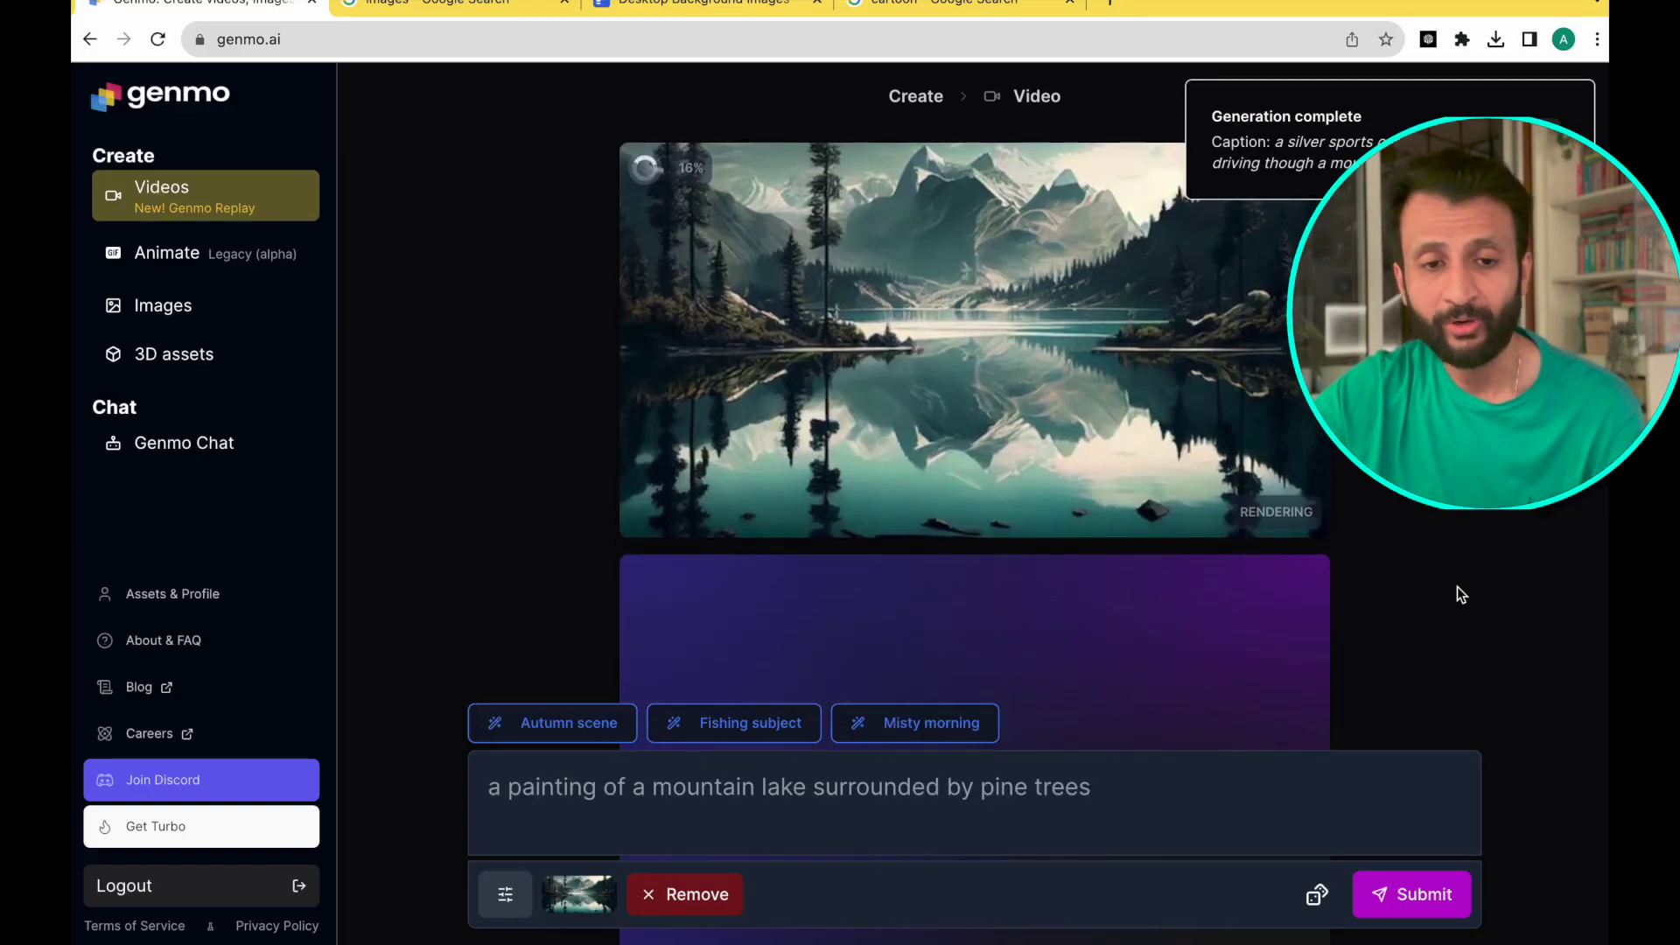
scroll(1457, 586, down, 4)
scroll(975, 437, down, 1)
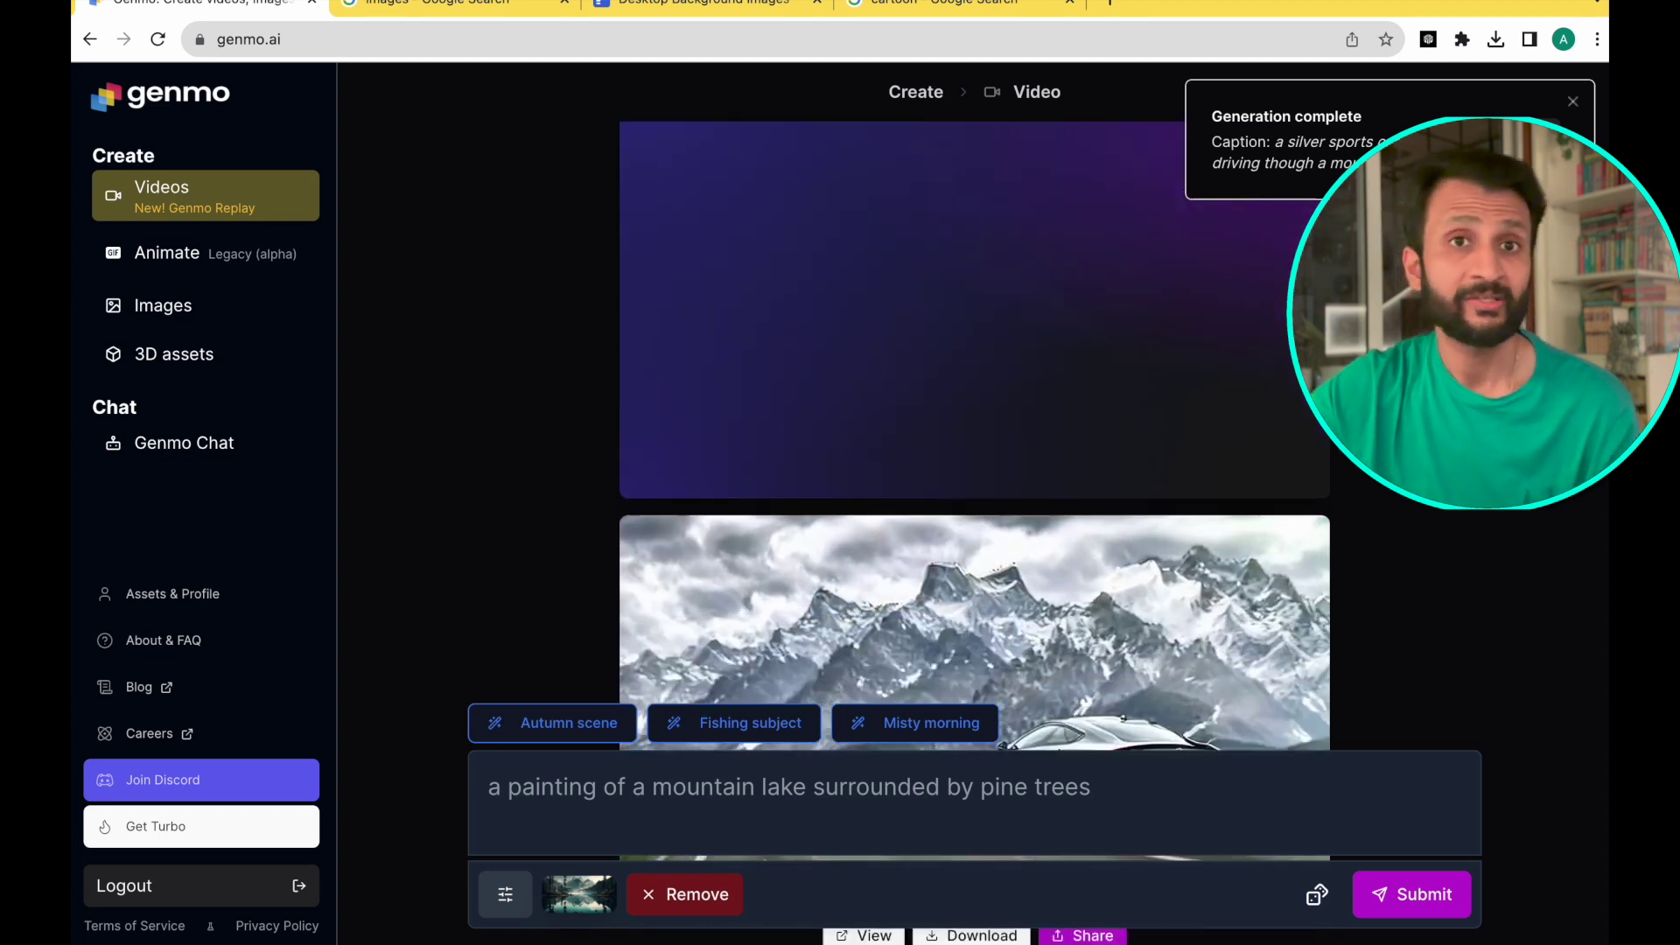
scroll(975, 437, up, 2)
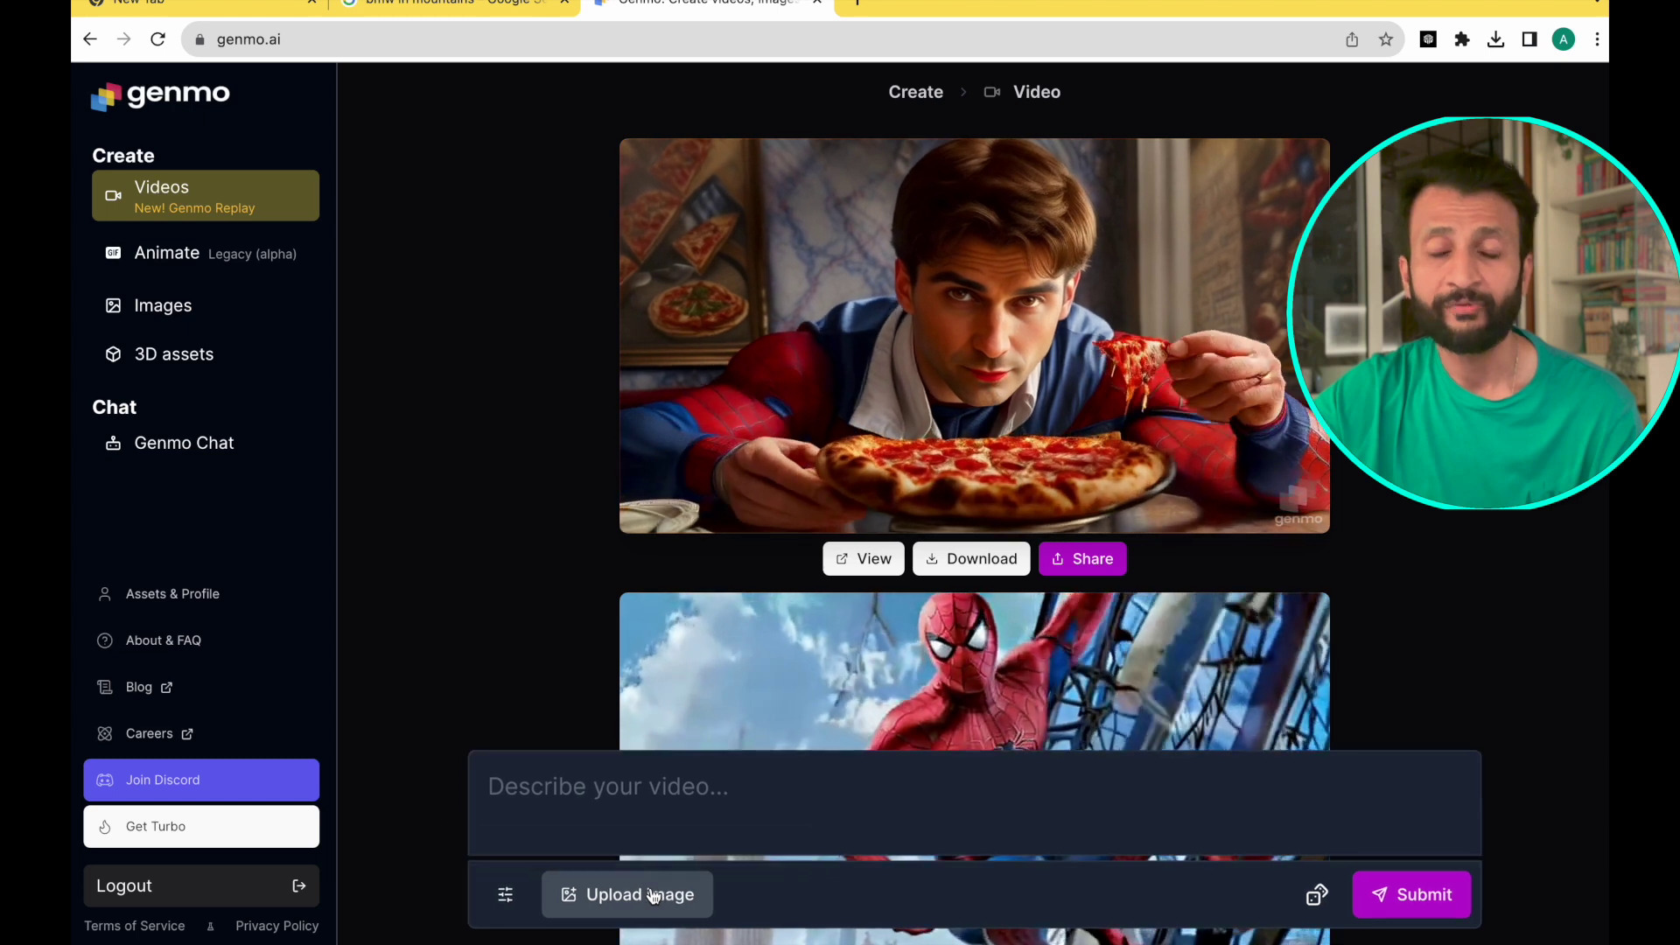
- Attach car.jpeg as the reference image and review the video generation settings
click(652, 894)
click(713, 332)
key(space)
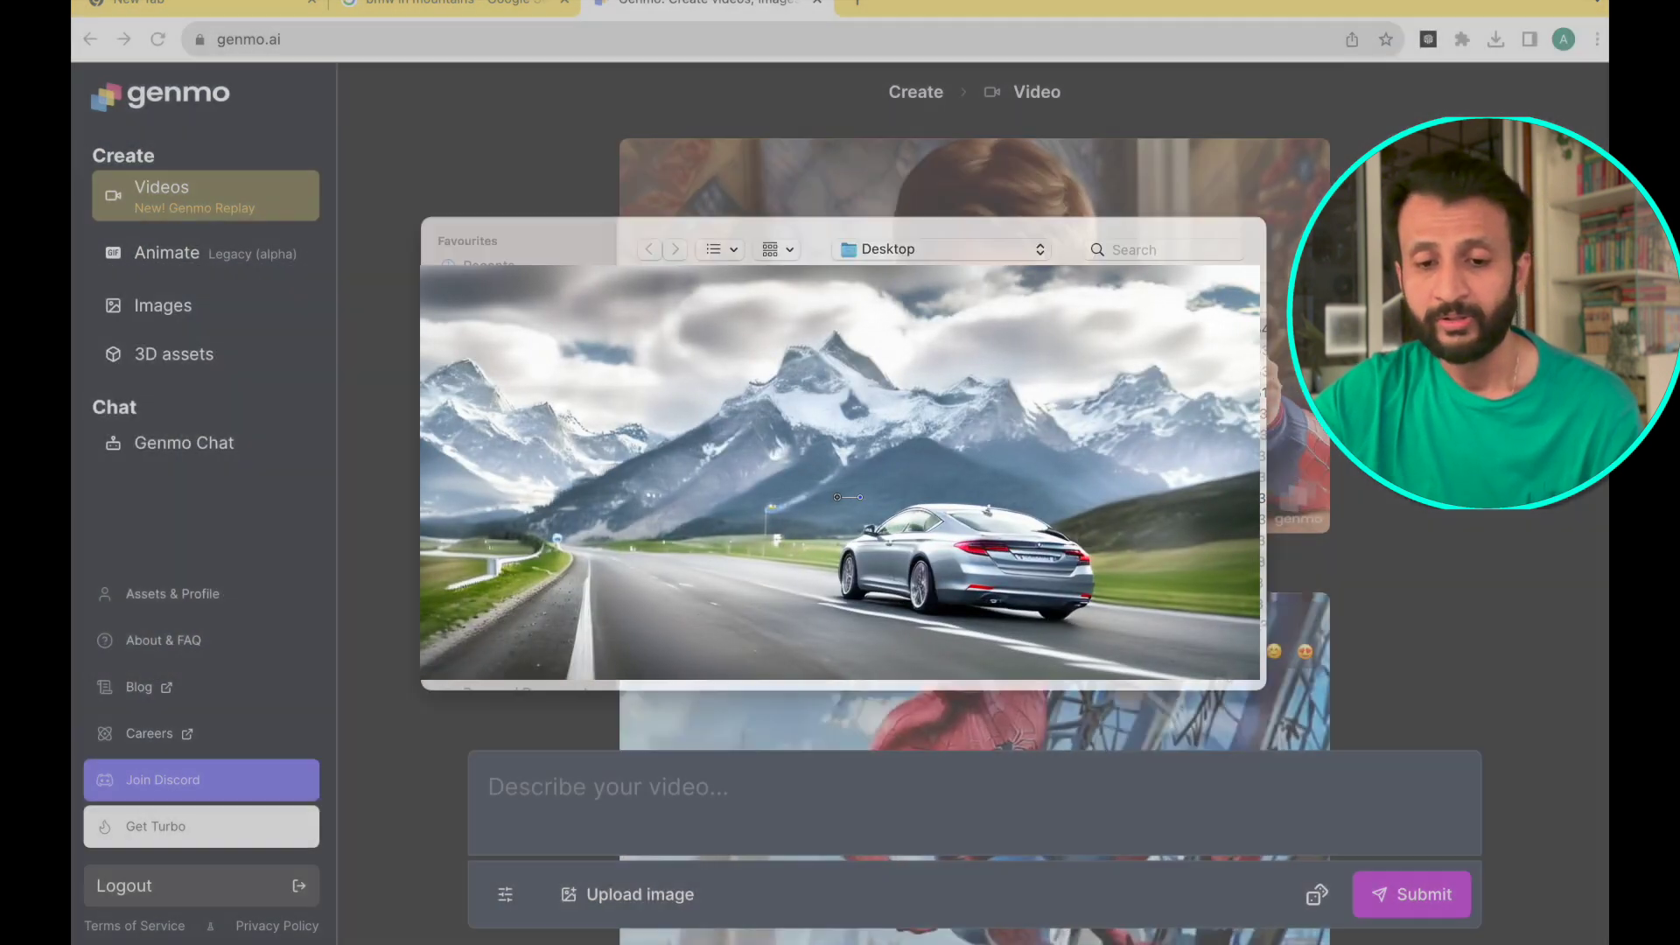
click(1236, 682)
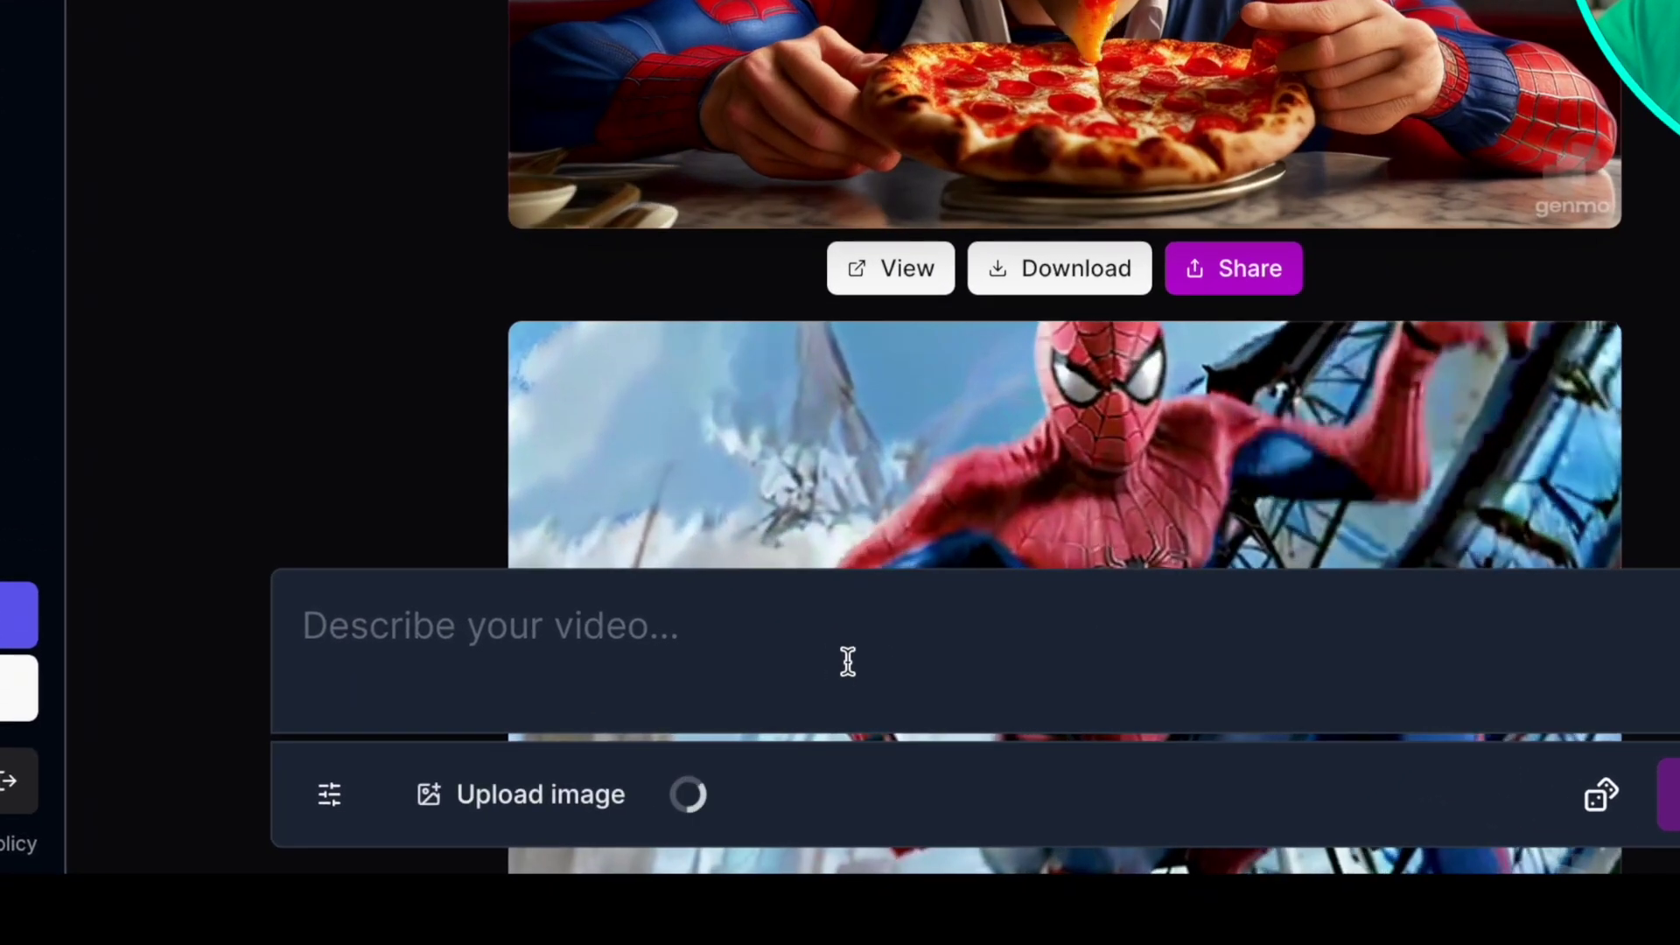
scroll(844, 705, down, 5)
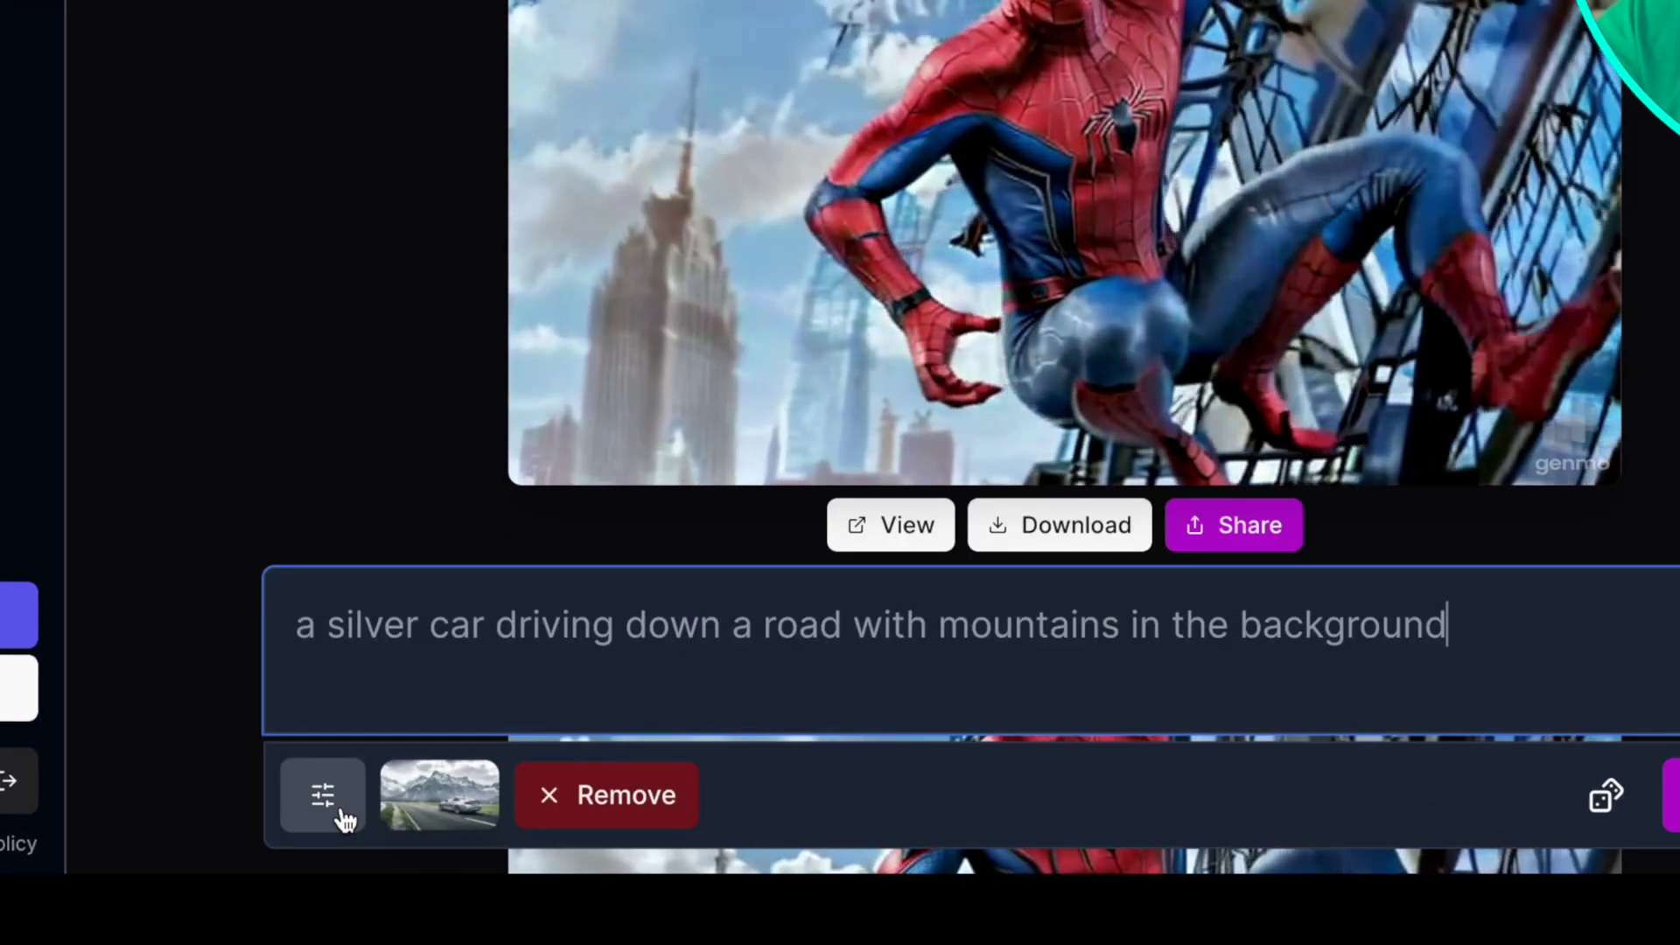
click(344, 818)
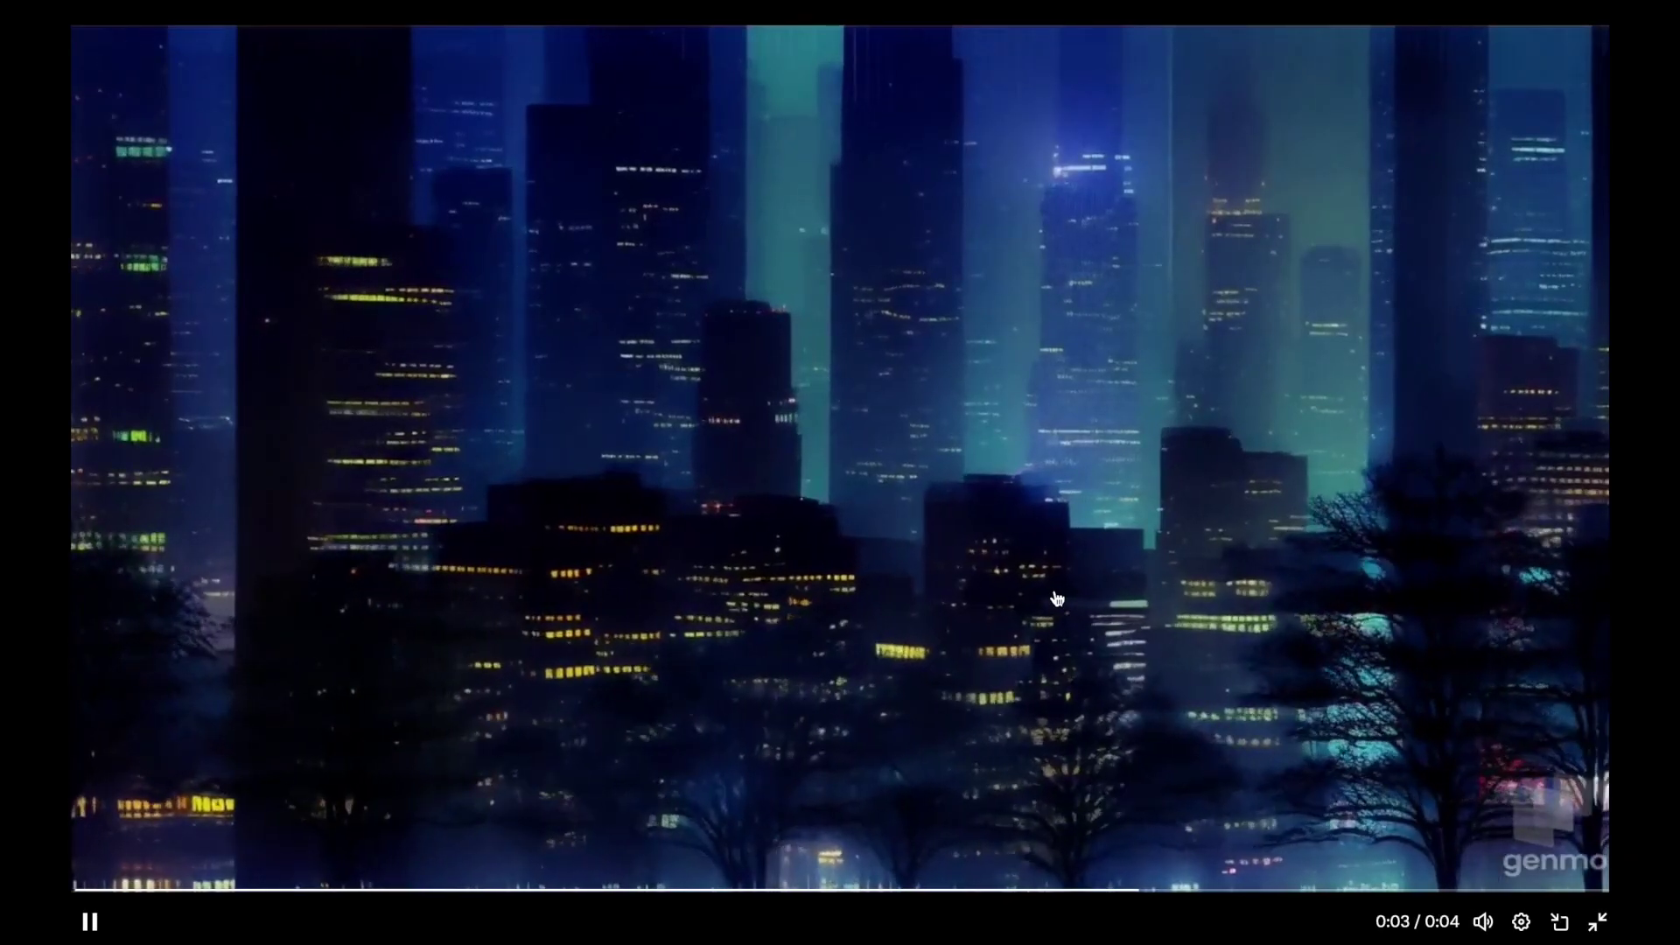
- Play the Lego miner and pirate videos in the post, then watch the winged creature video full screen
key(Escape)
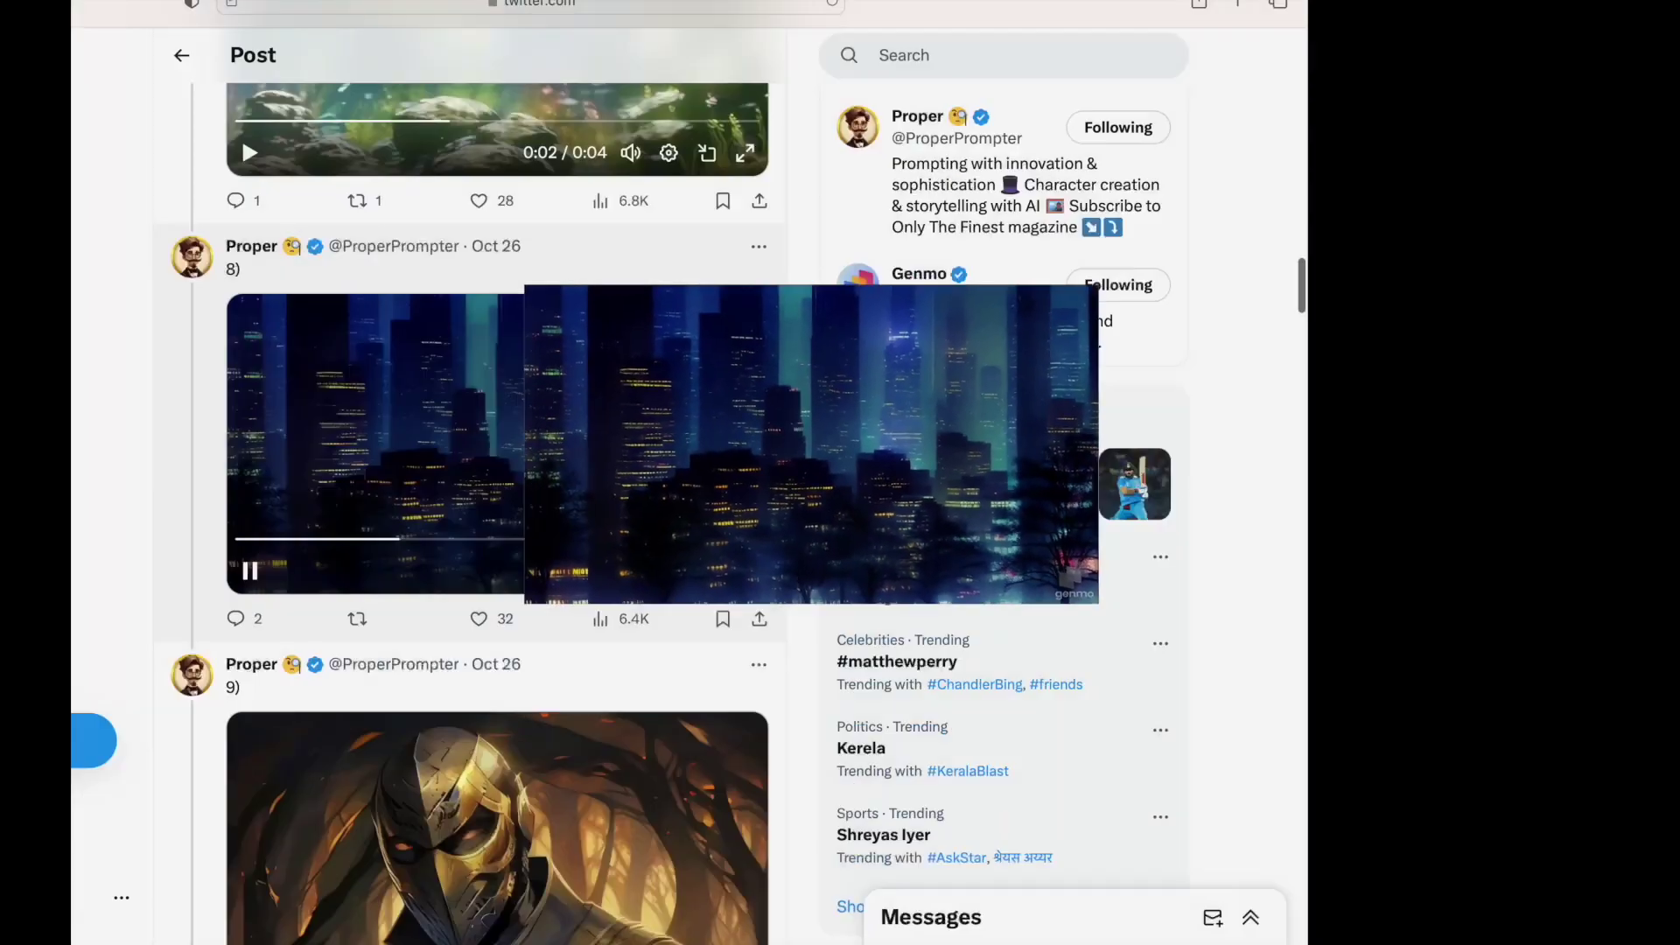
scroll(1126, 676, down, 9)
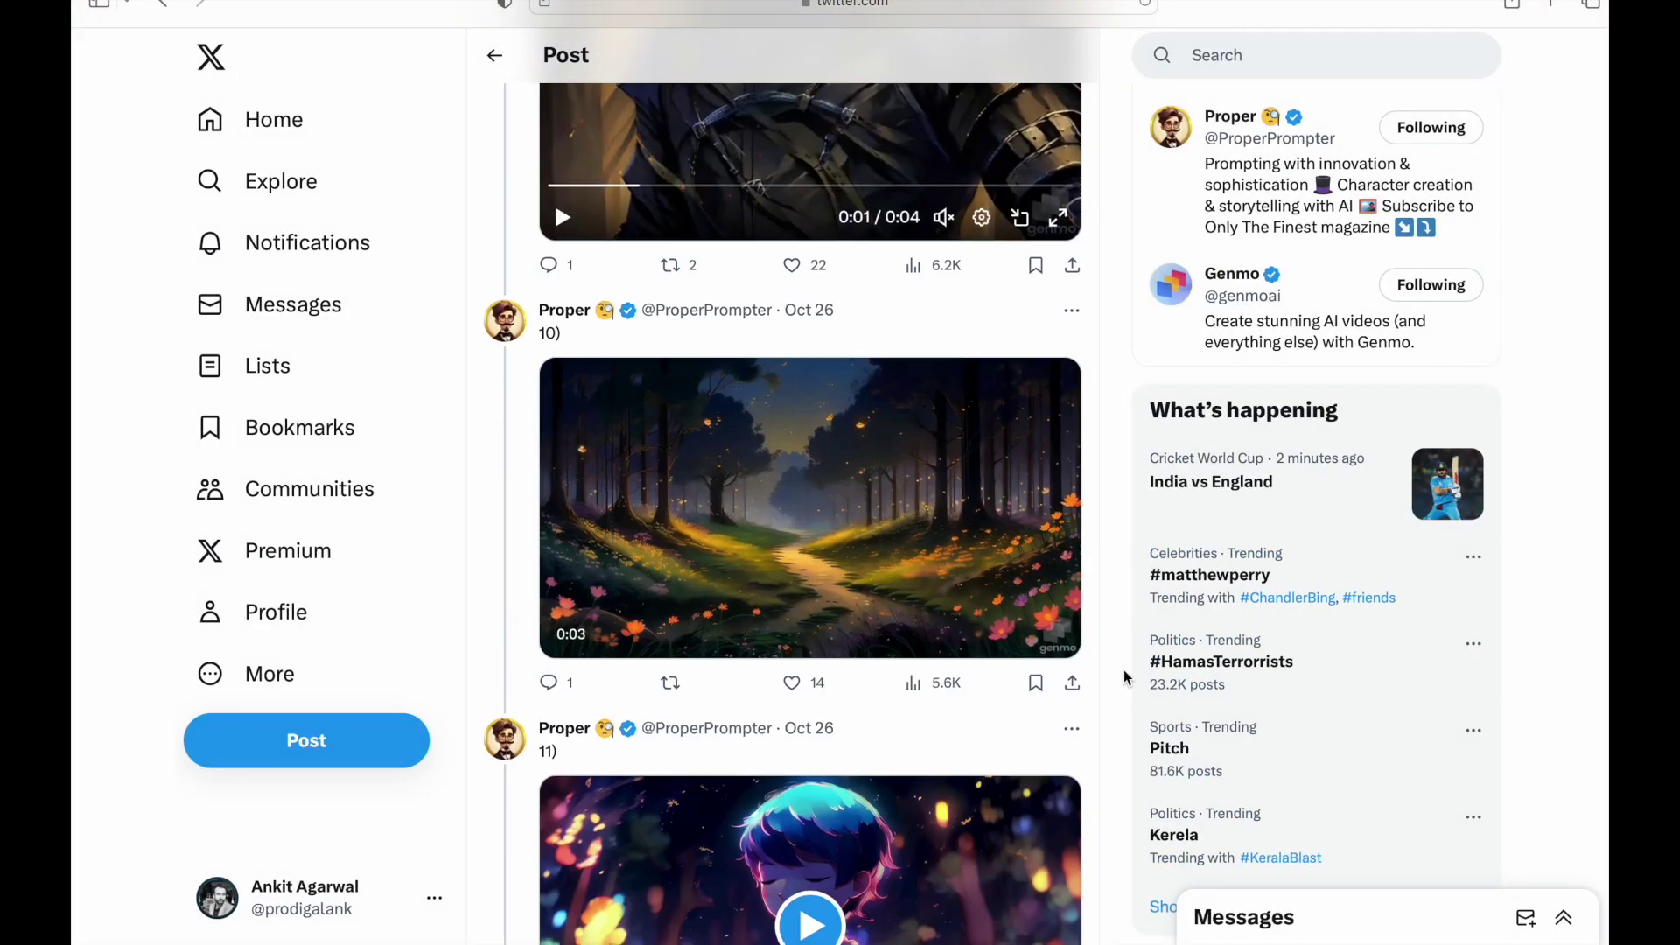
scroll(1126, 676, down, 10)
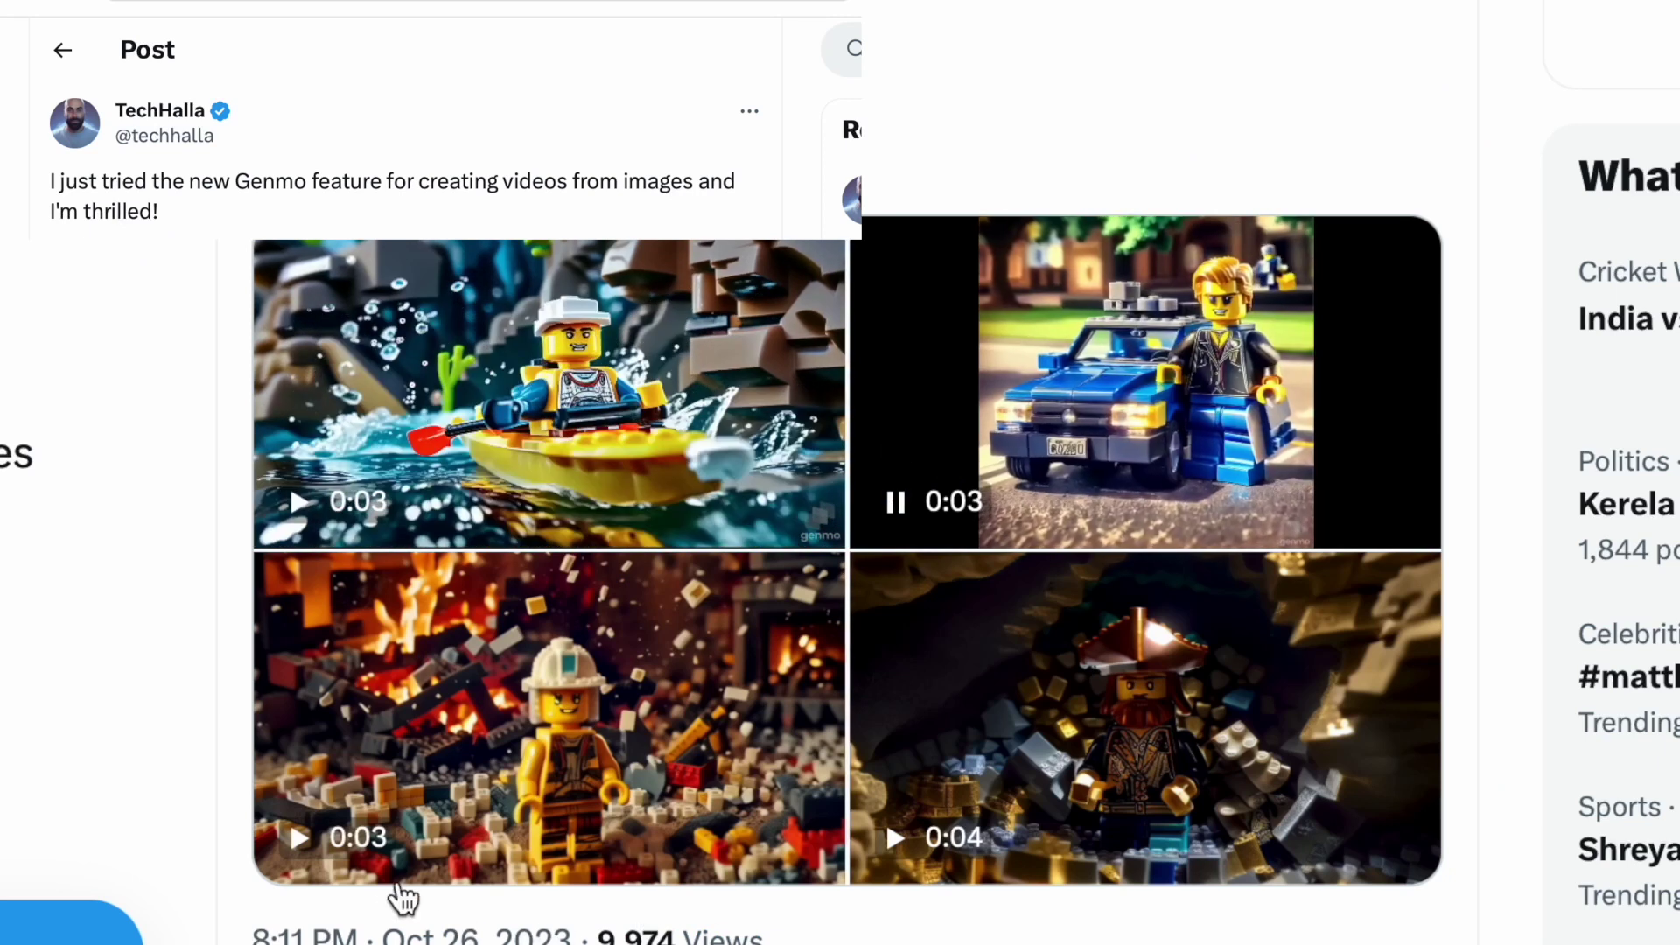
click(301, 840)
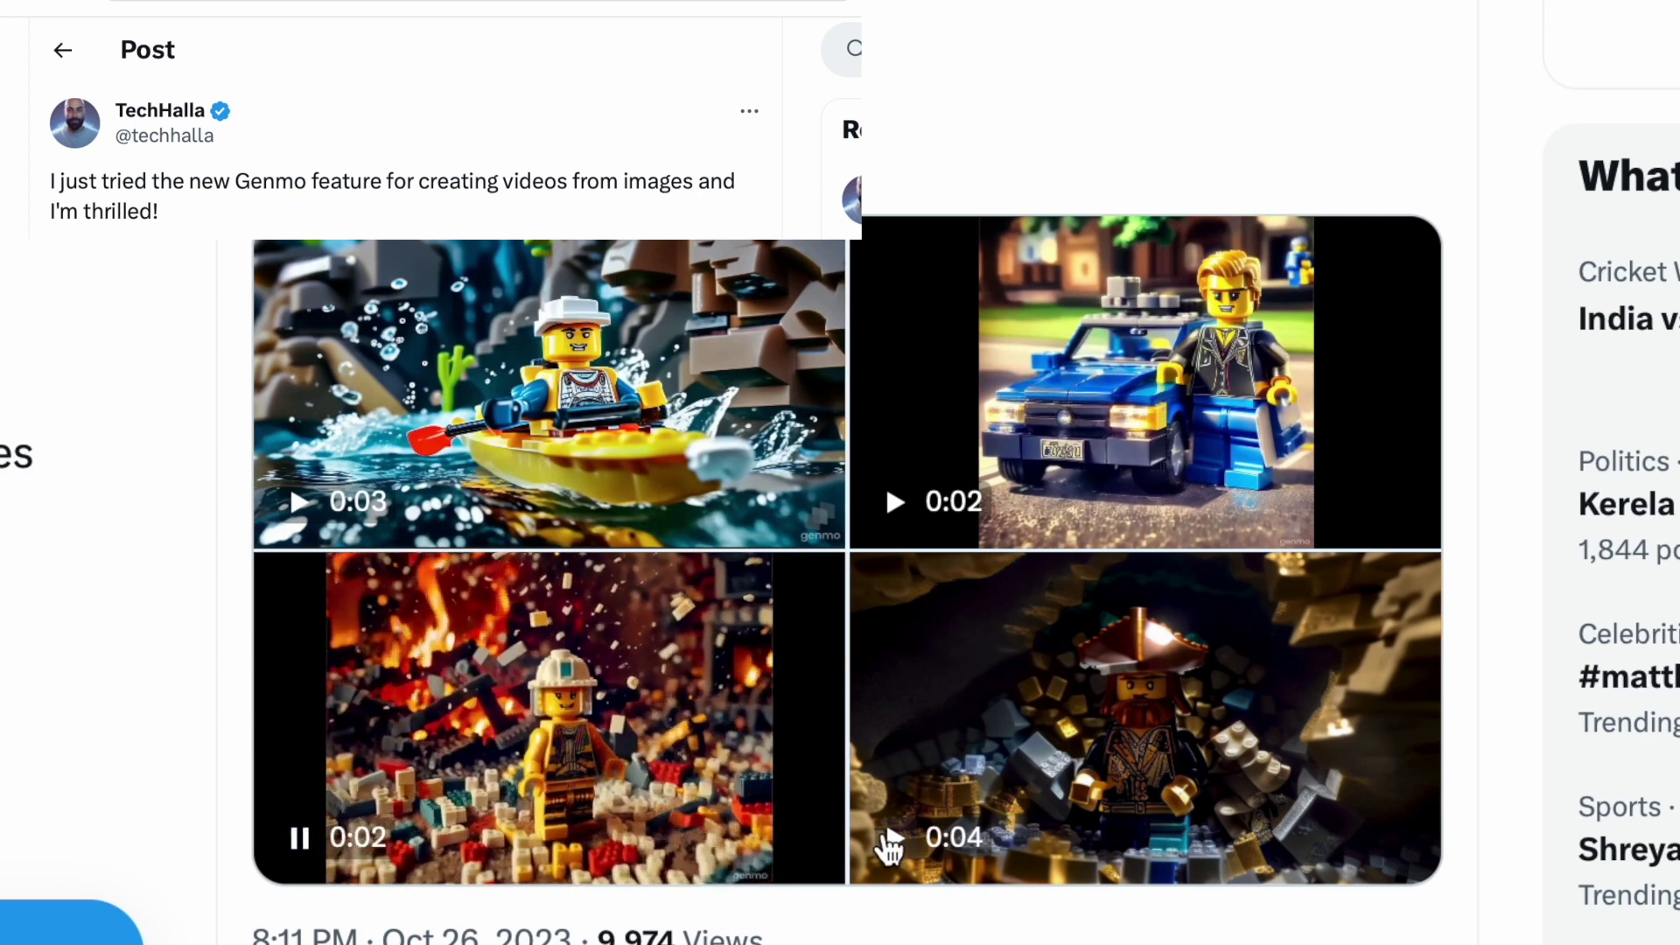
click(891, 840)
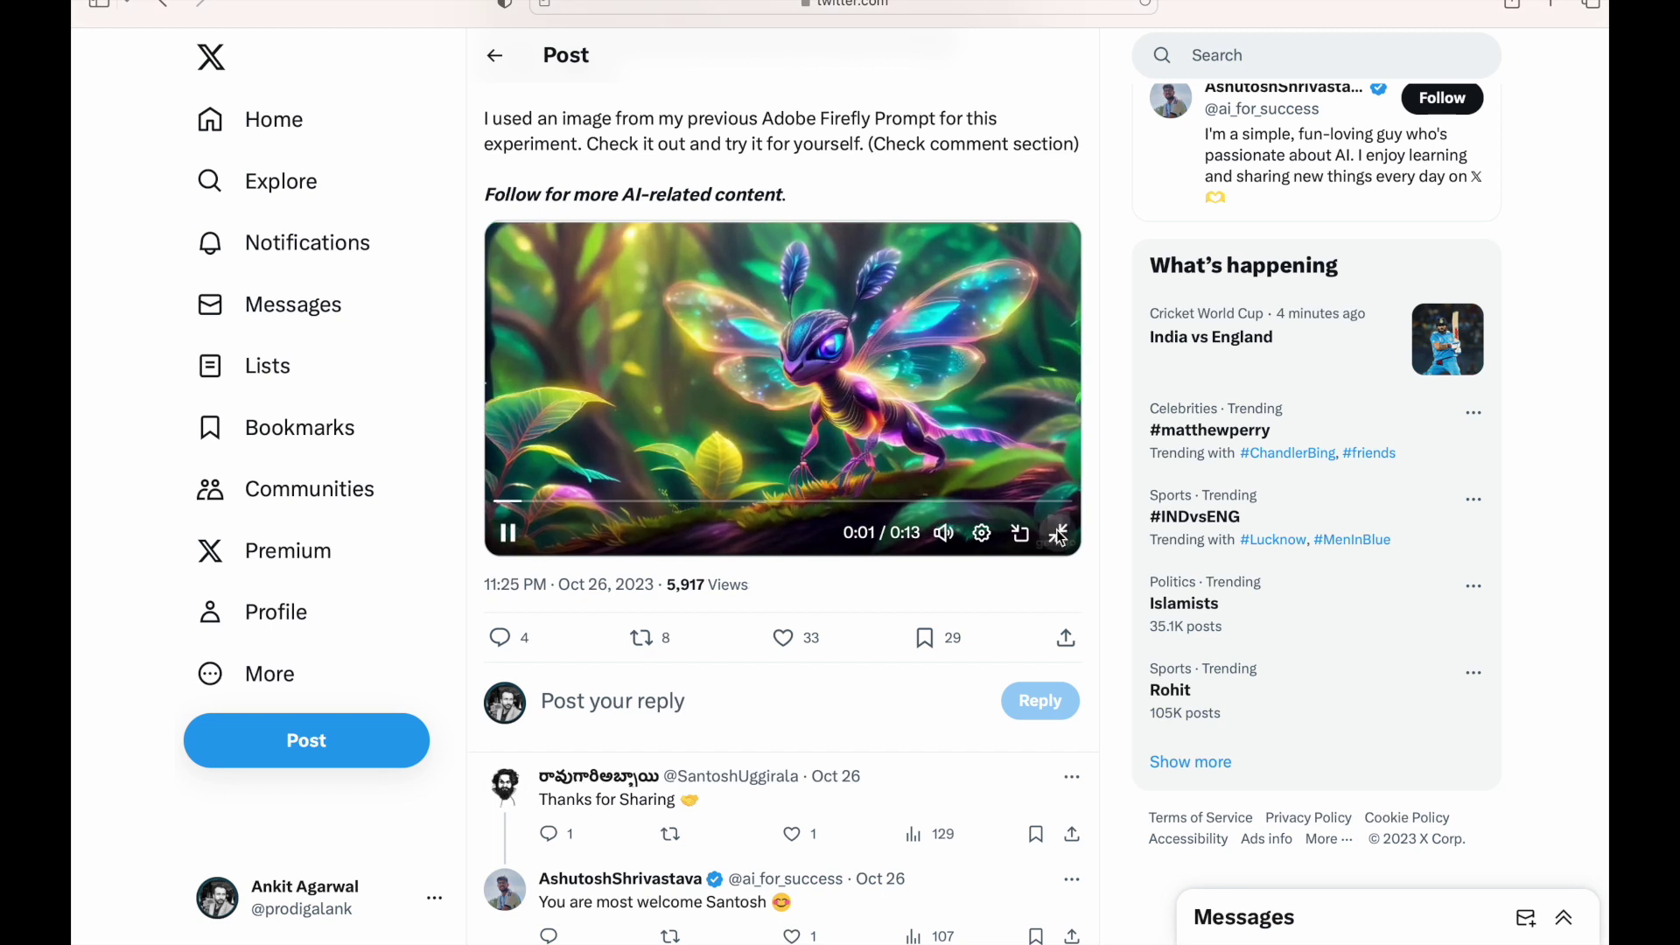
click(1059, 532)
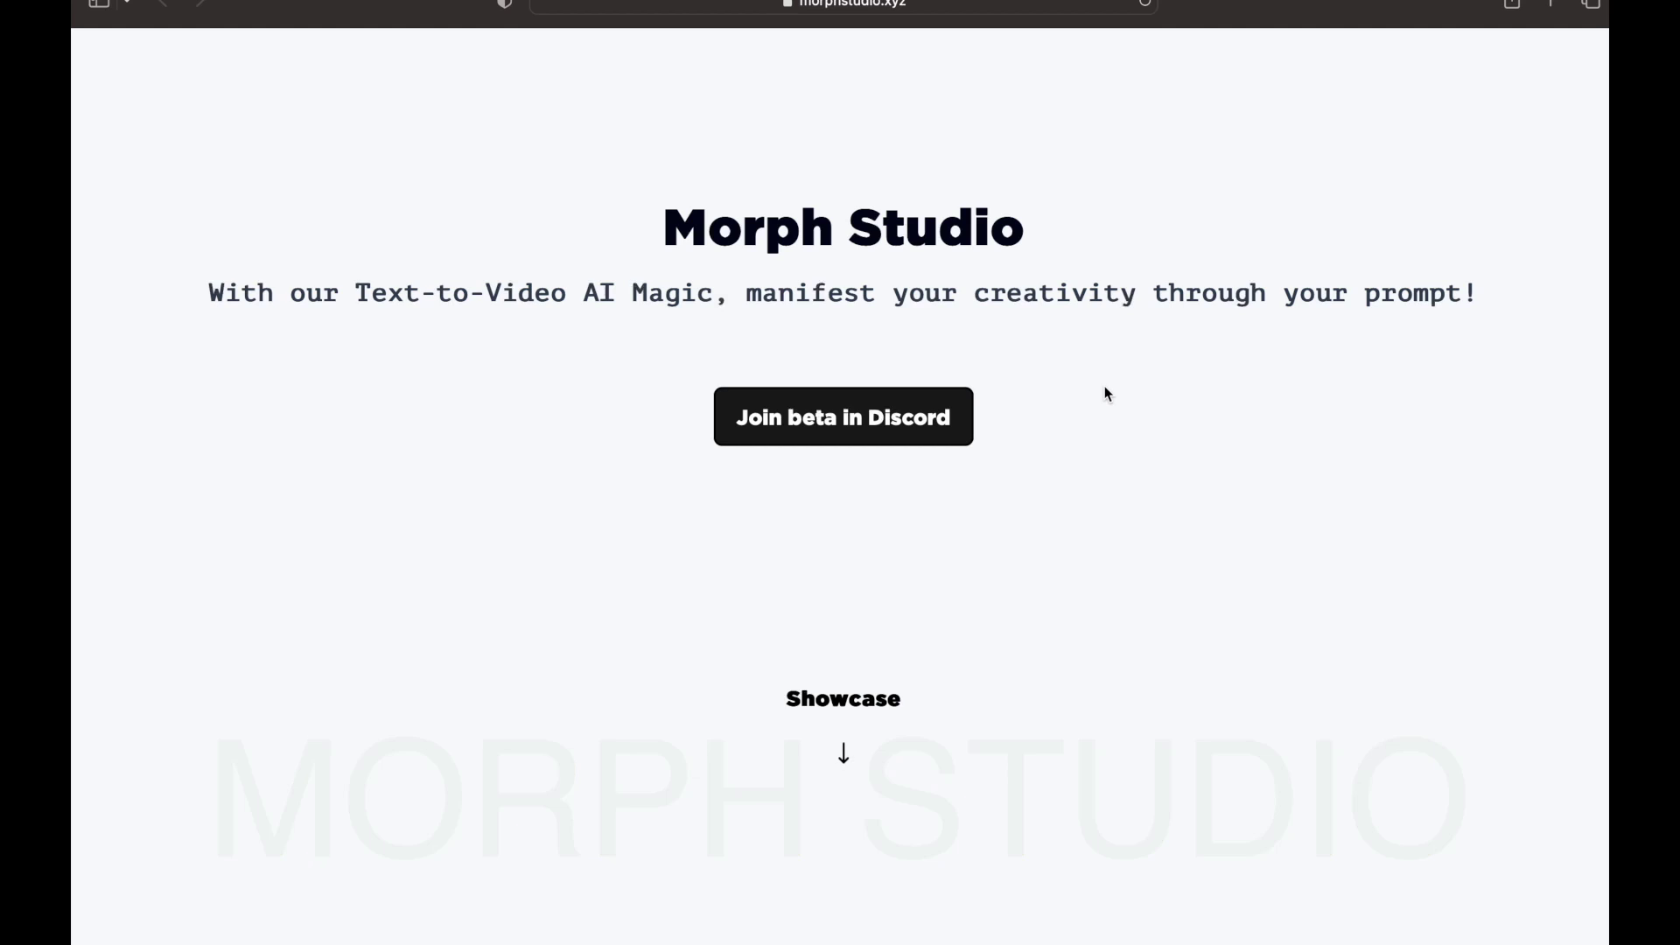
- Scroll through Morph Studio's Showcase and follow the 'Join beta in Discord' invite
scroll(1104, 391, down, 10)
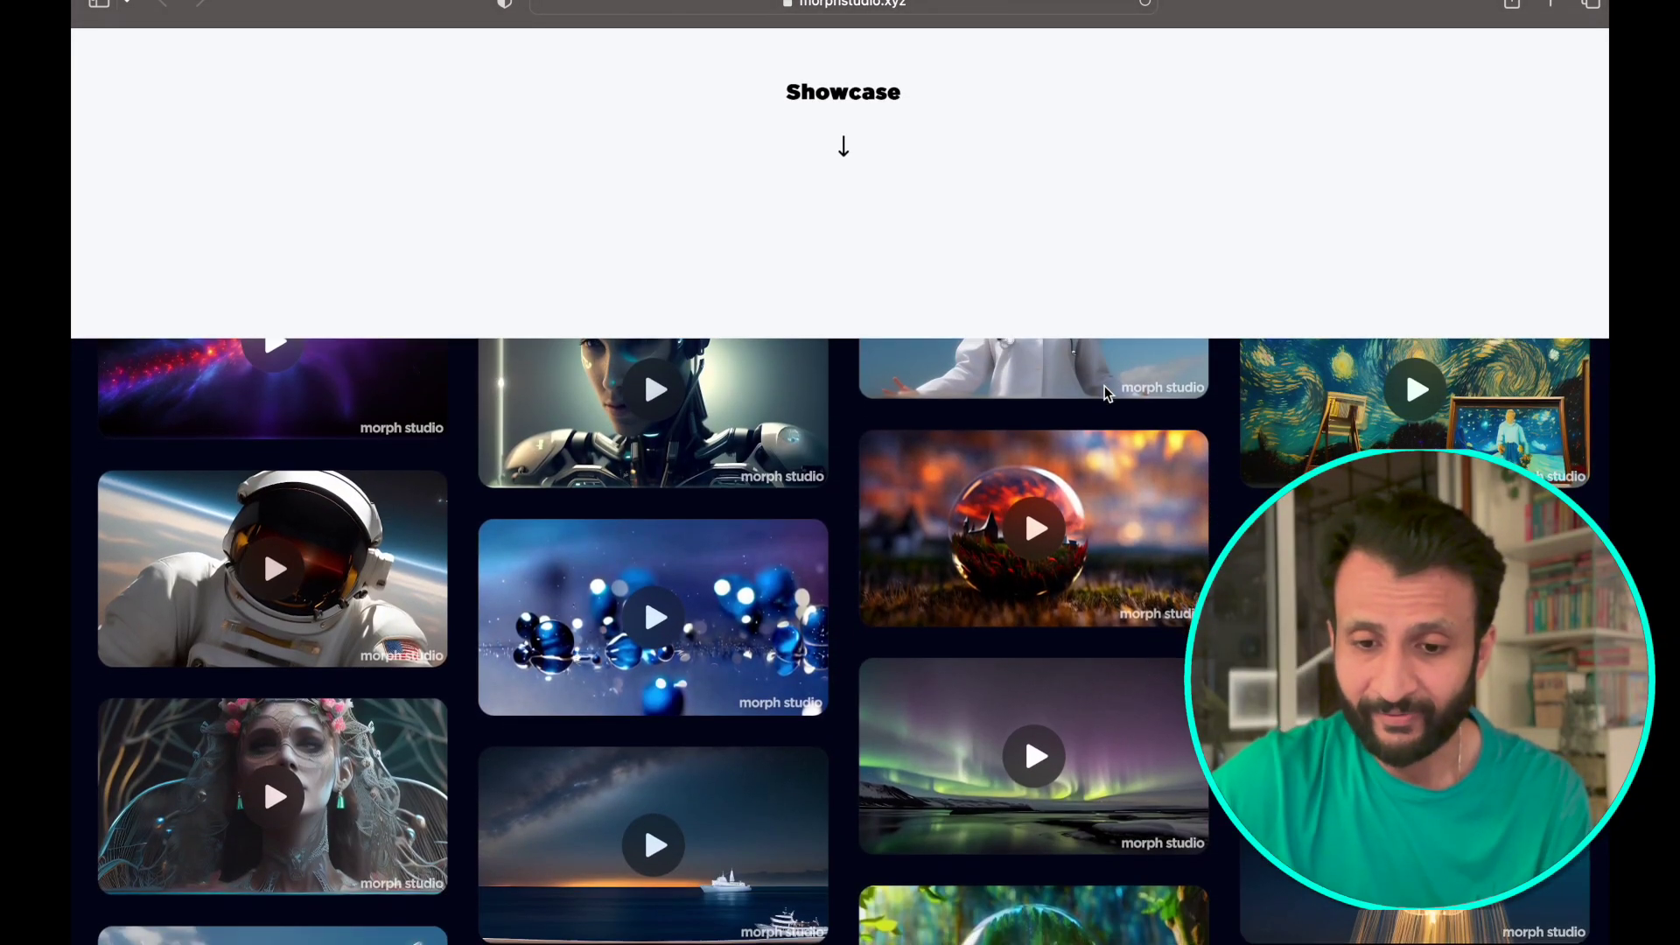
scroll(1104, 388, down, 5)
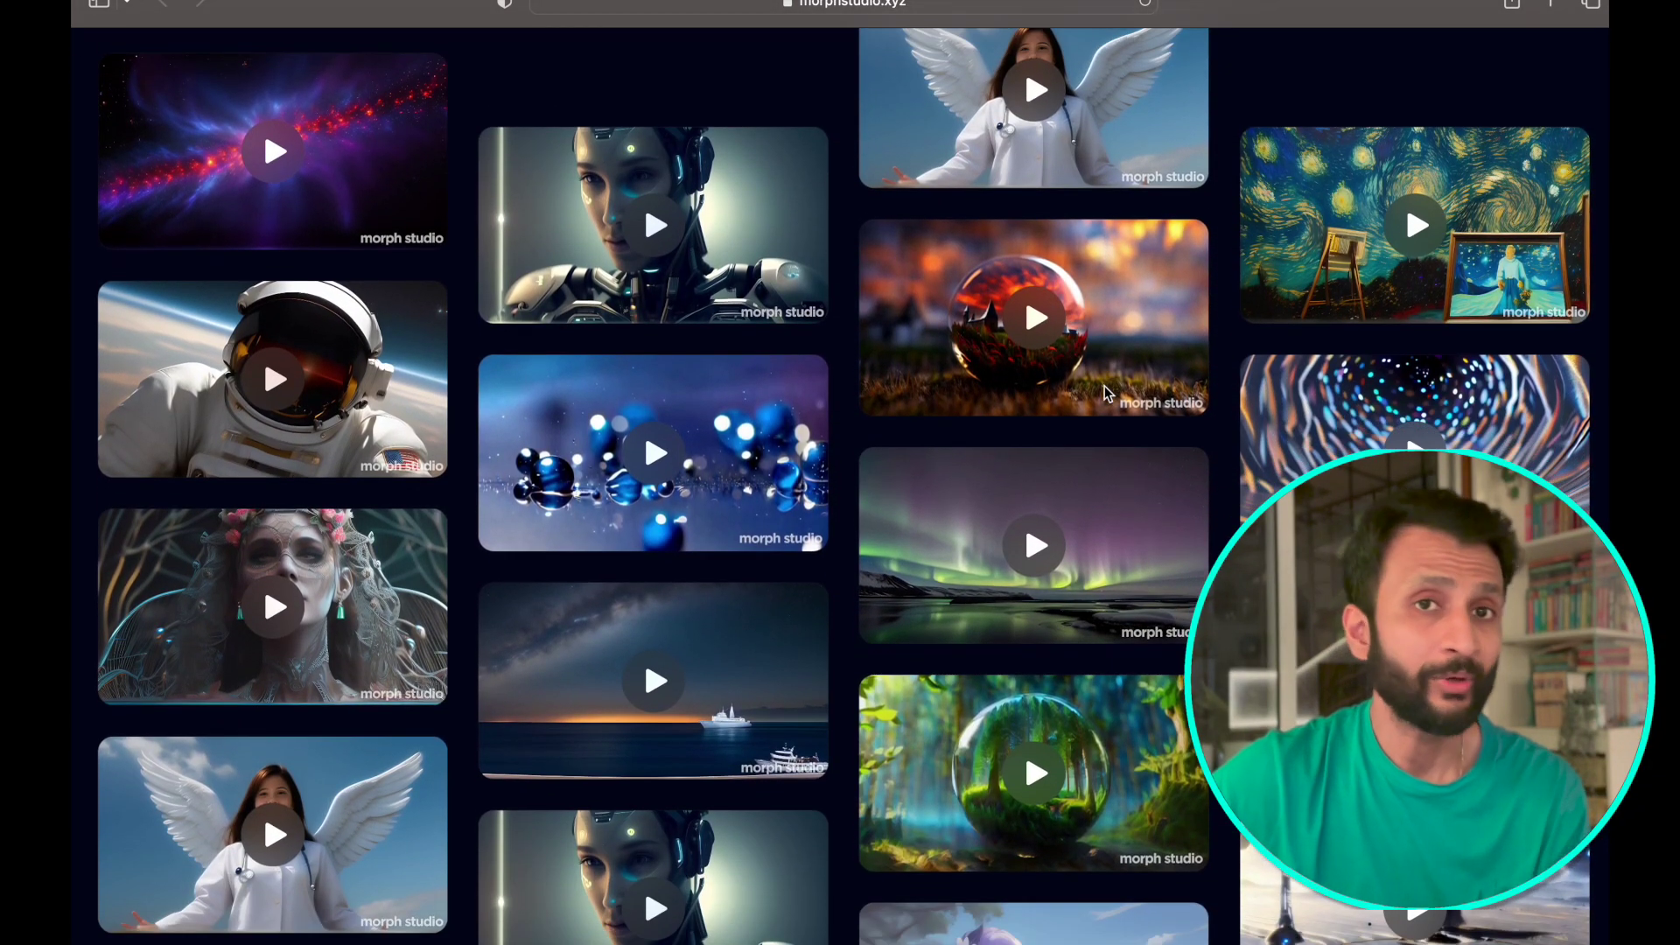
scroll(1107, 387, down, 3)
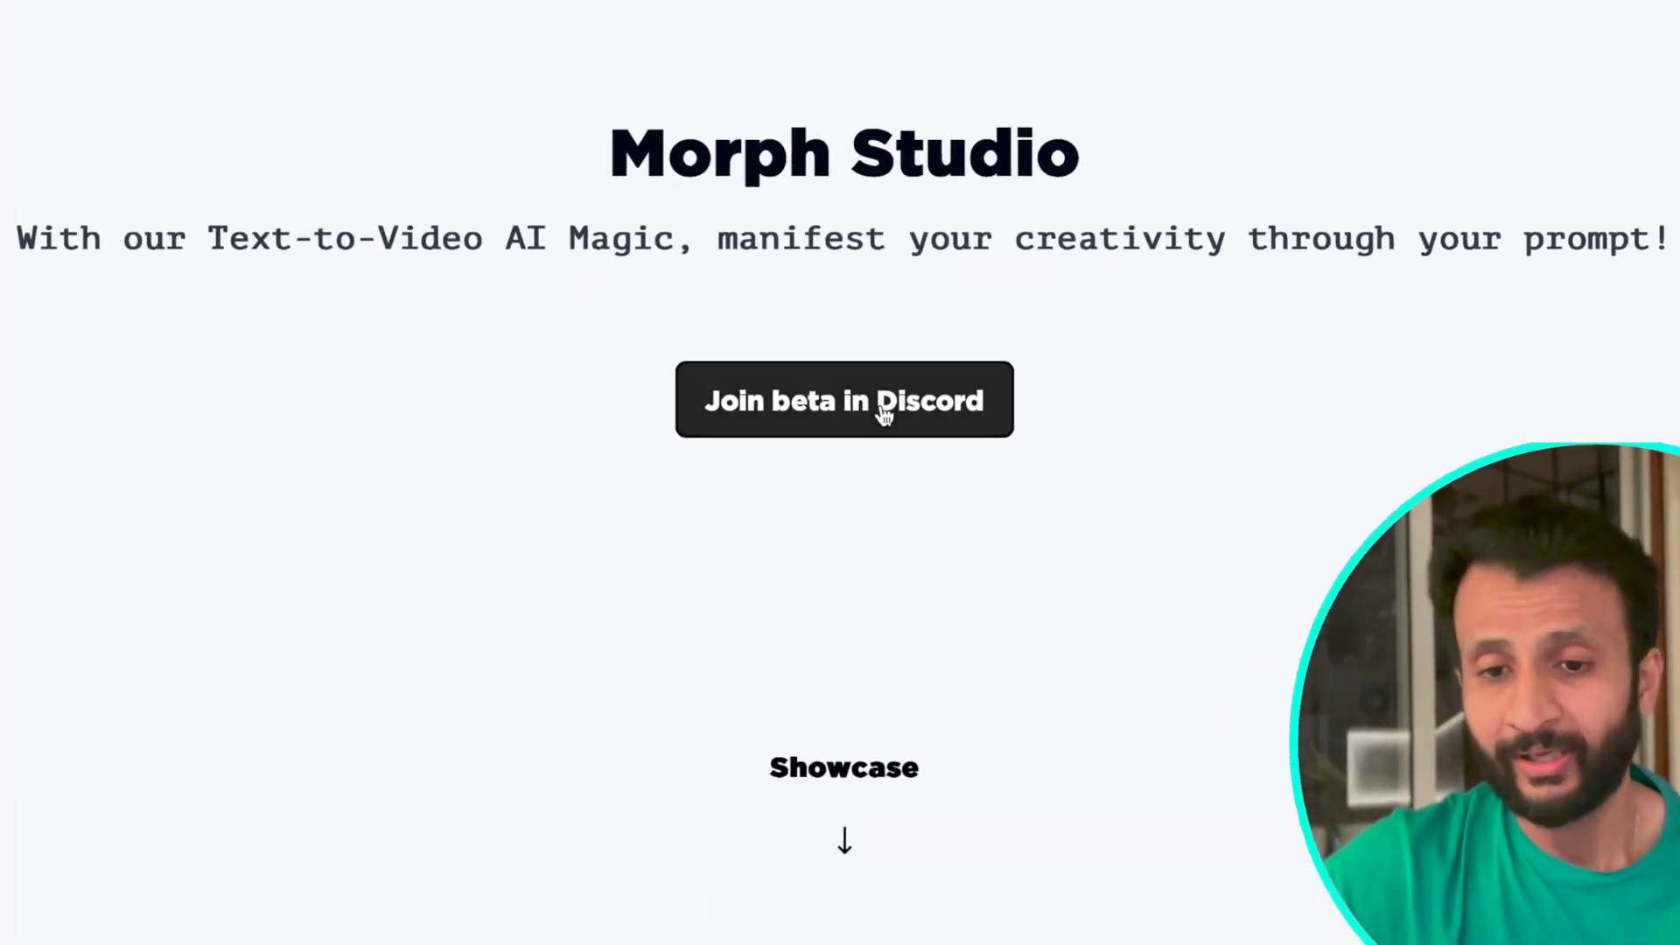
click(944, 418)
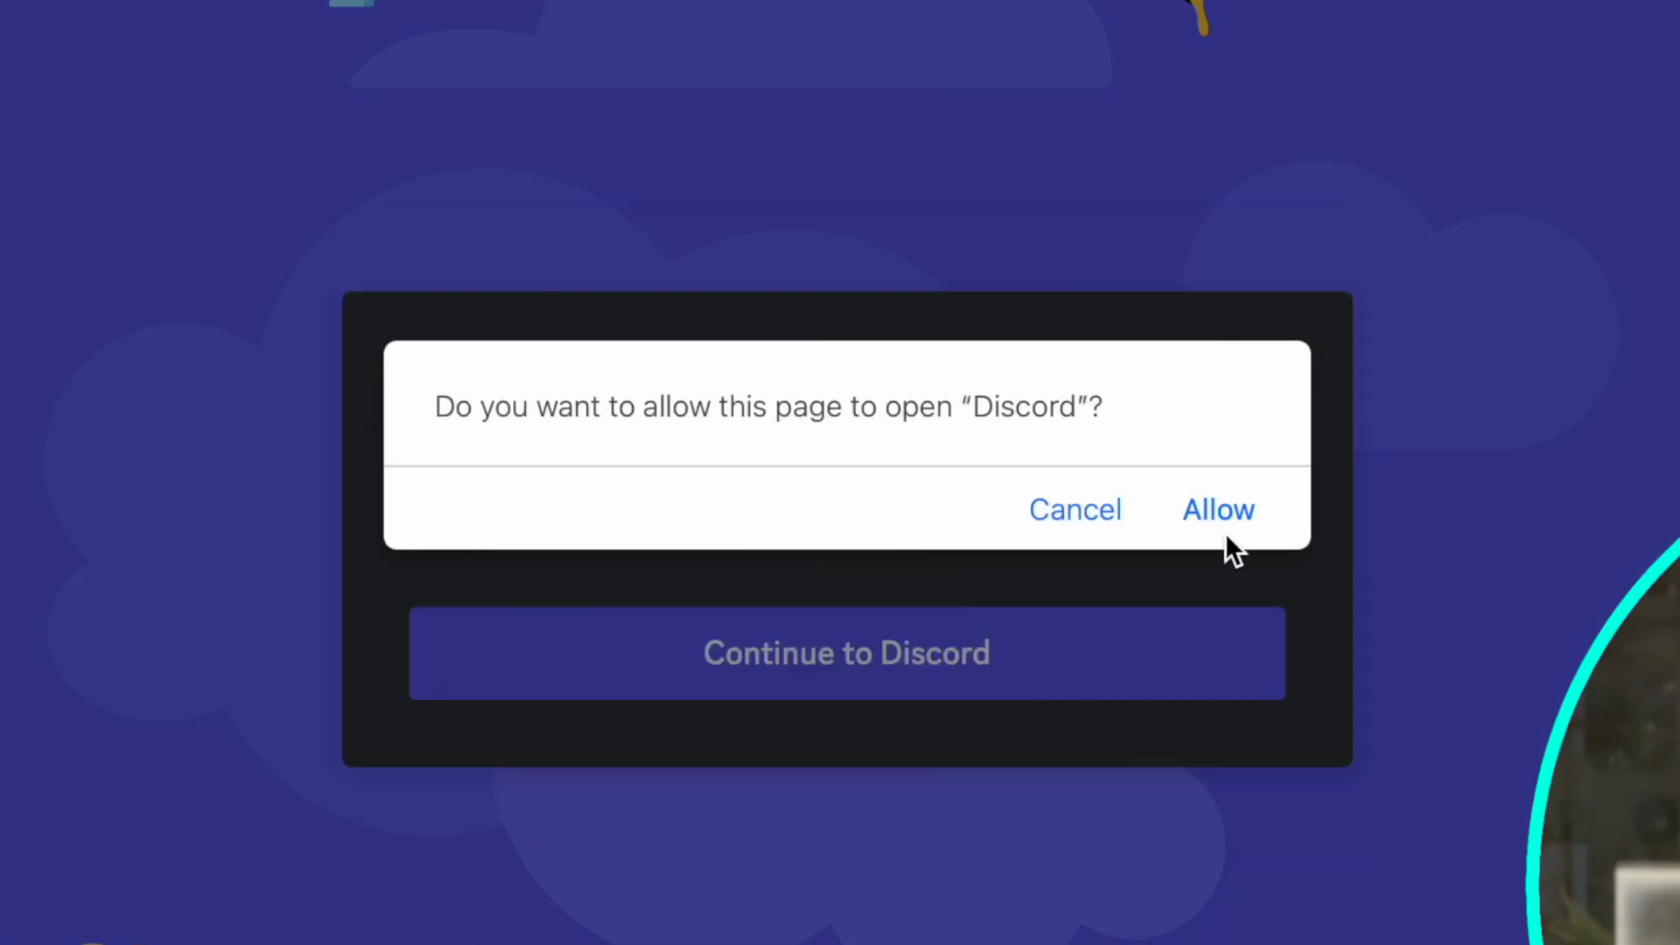
- Enter the Morph Studio Discord server and go to the #video-generation-1 channel
click(1229, 517)
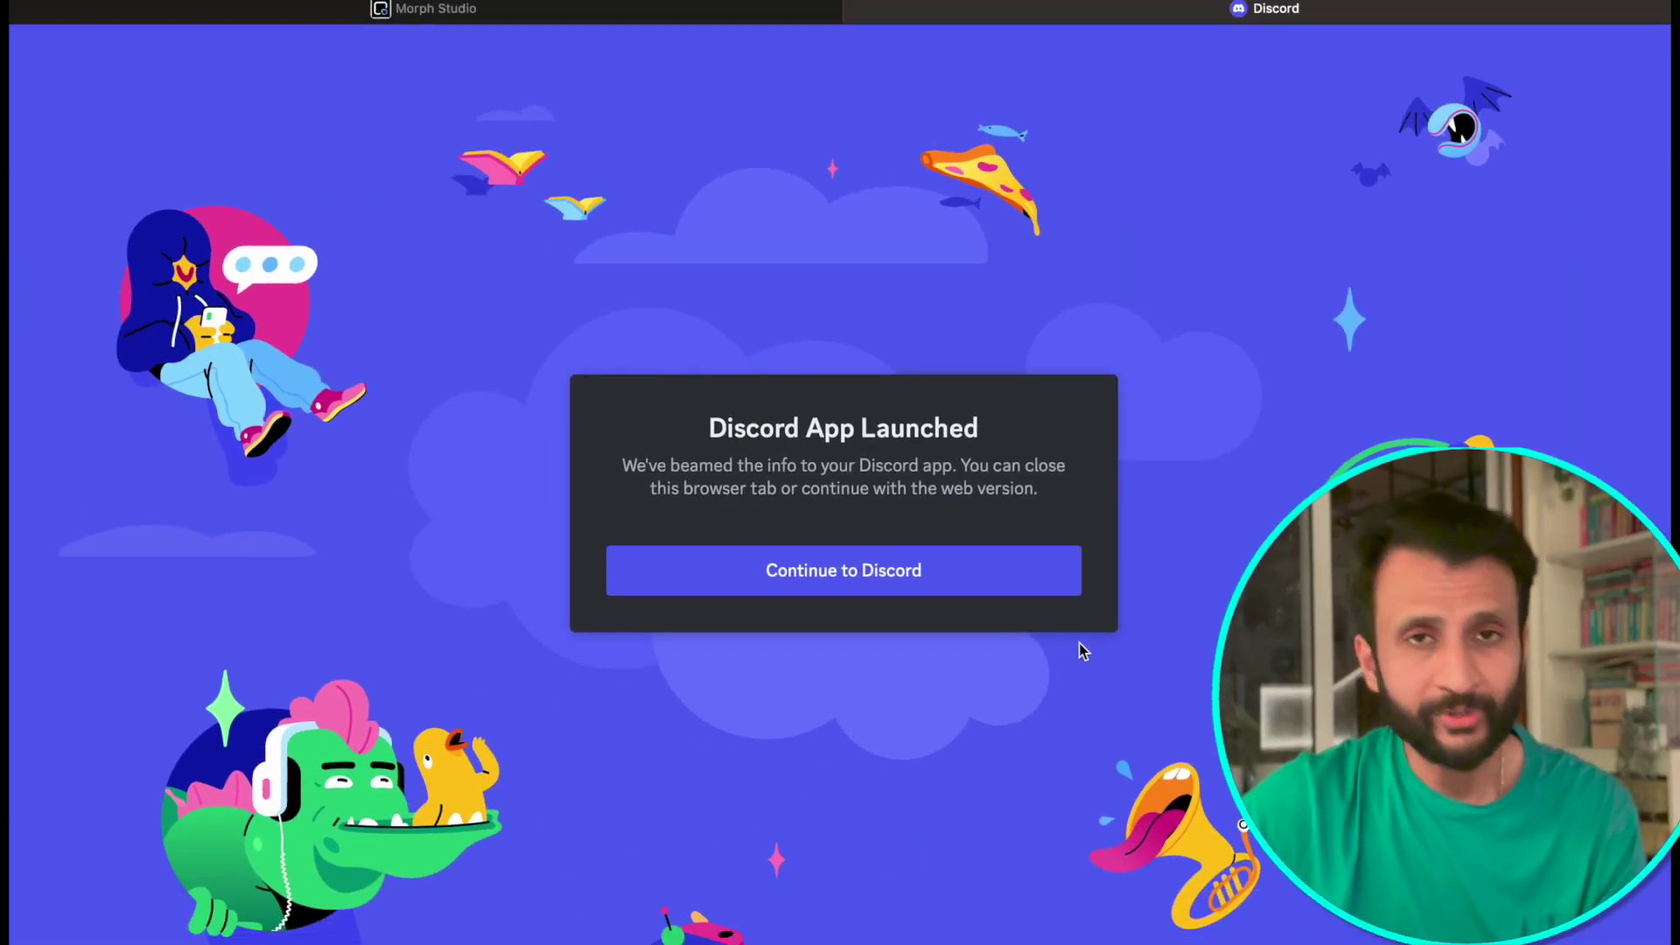
click(956, 584)
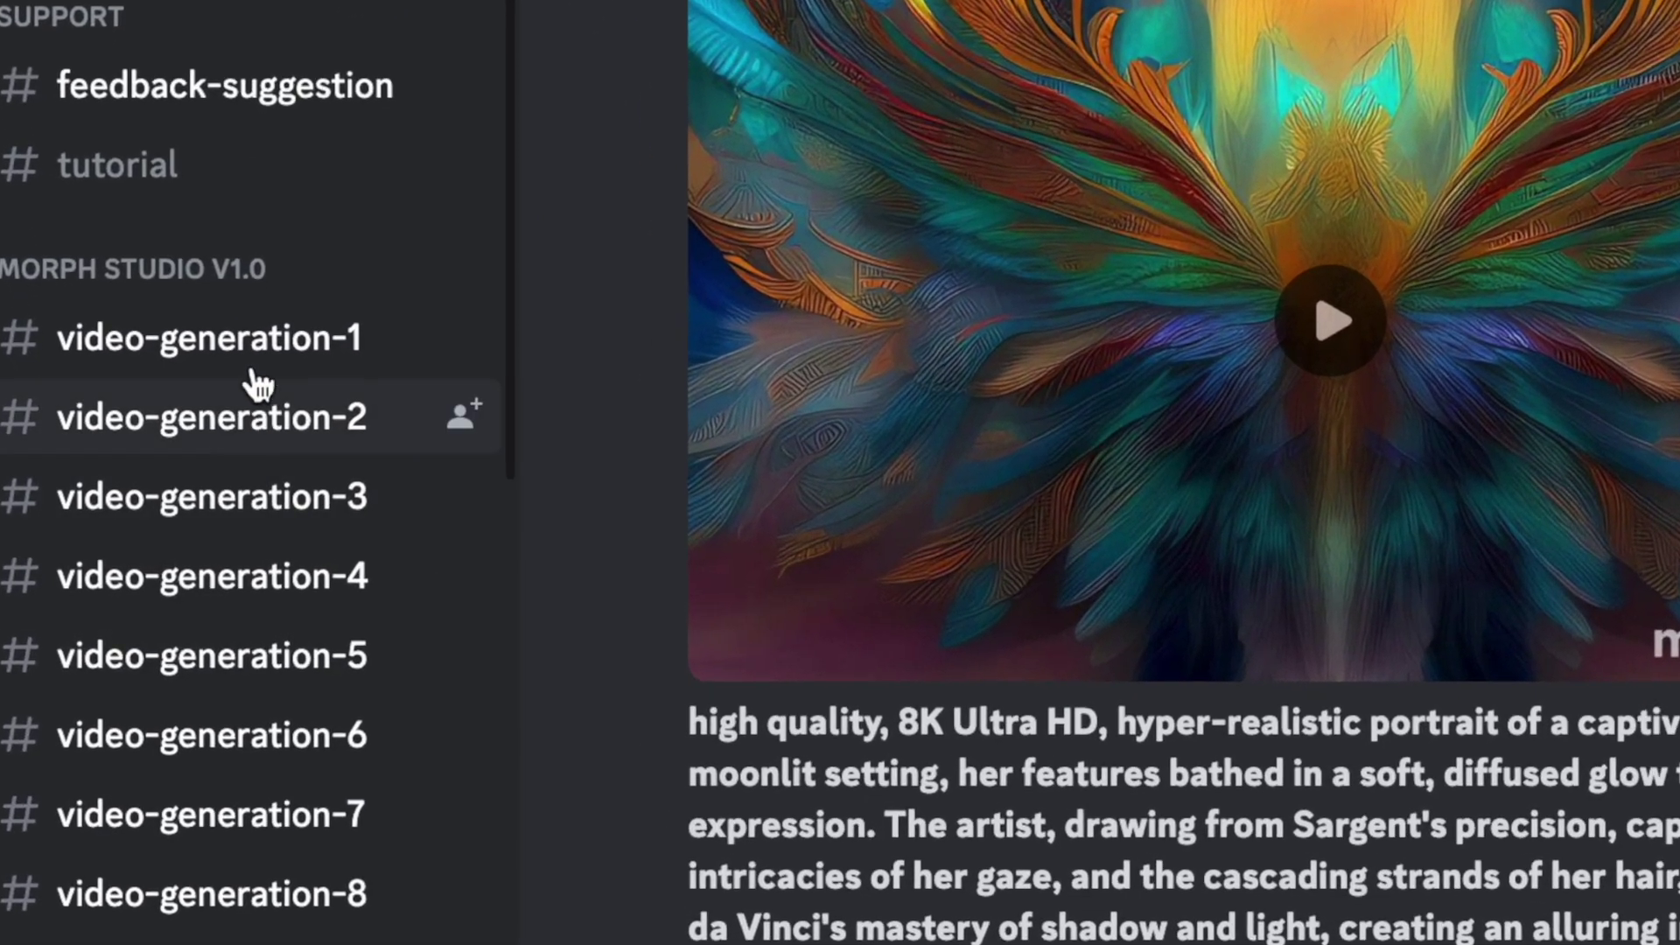
click(253, 358)
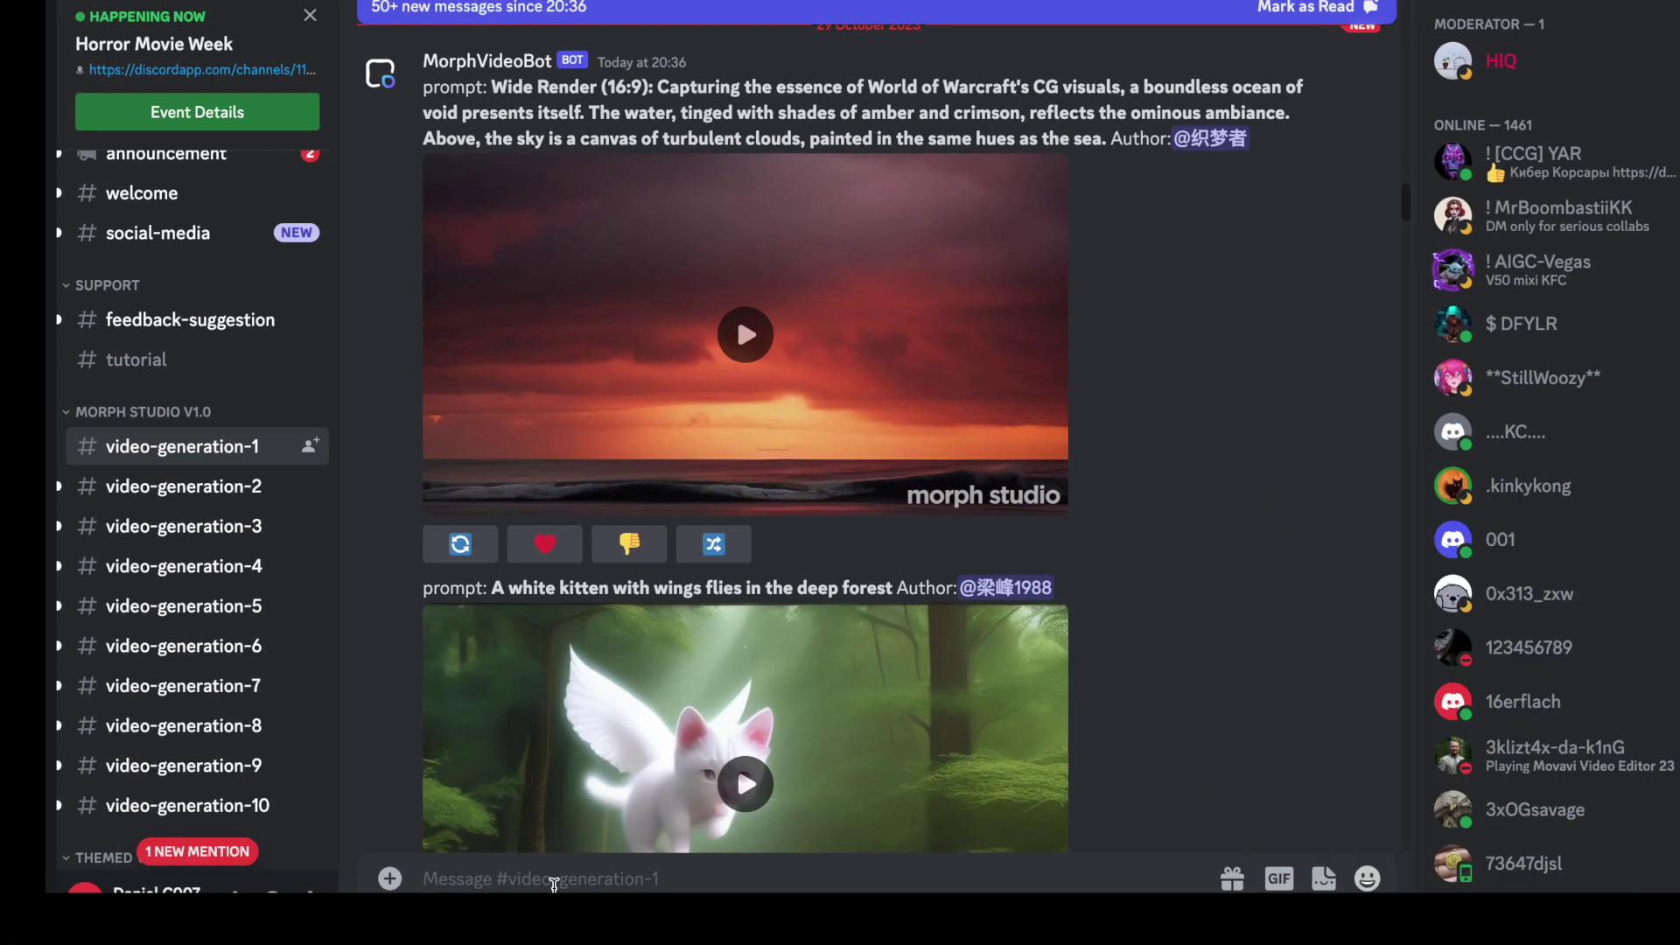
- Request a /video clip of 'a silver sports car on a mountain road, cinematic scene'
text(/)
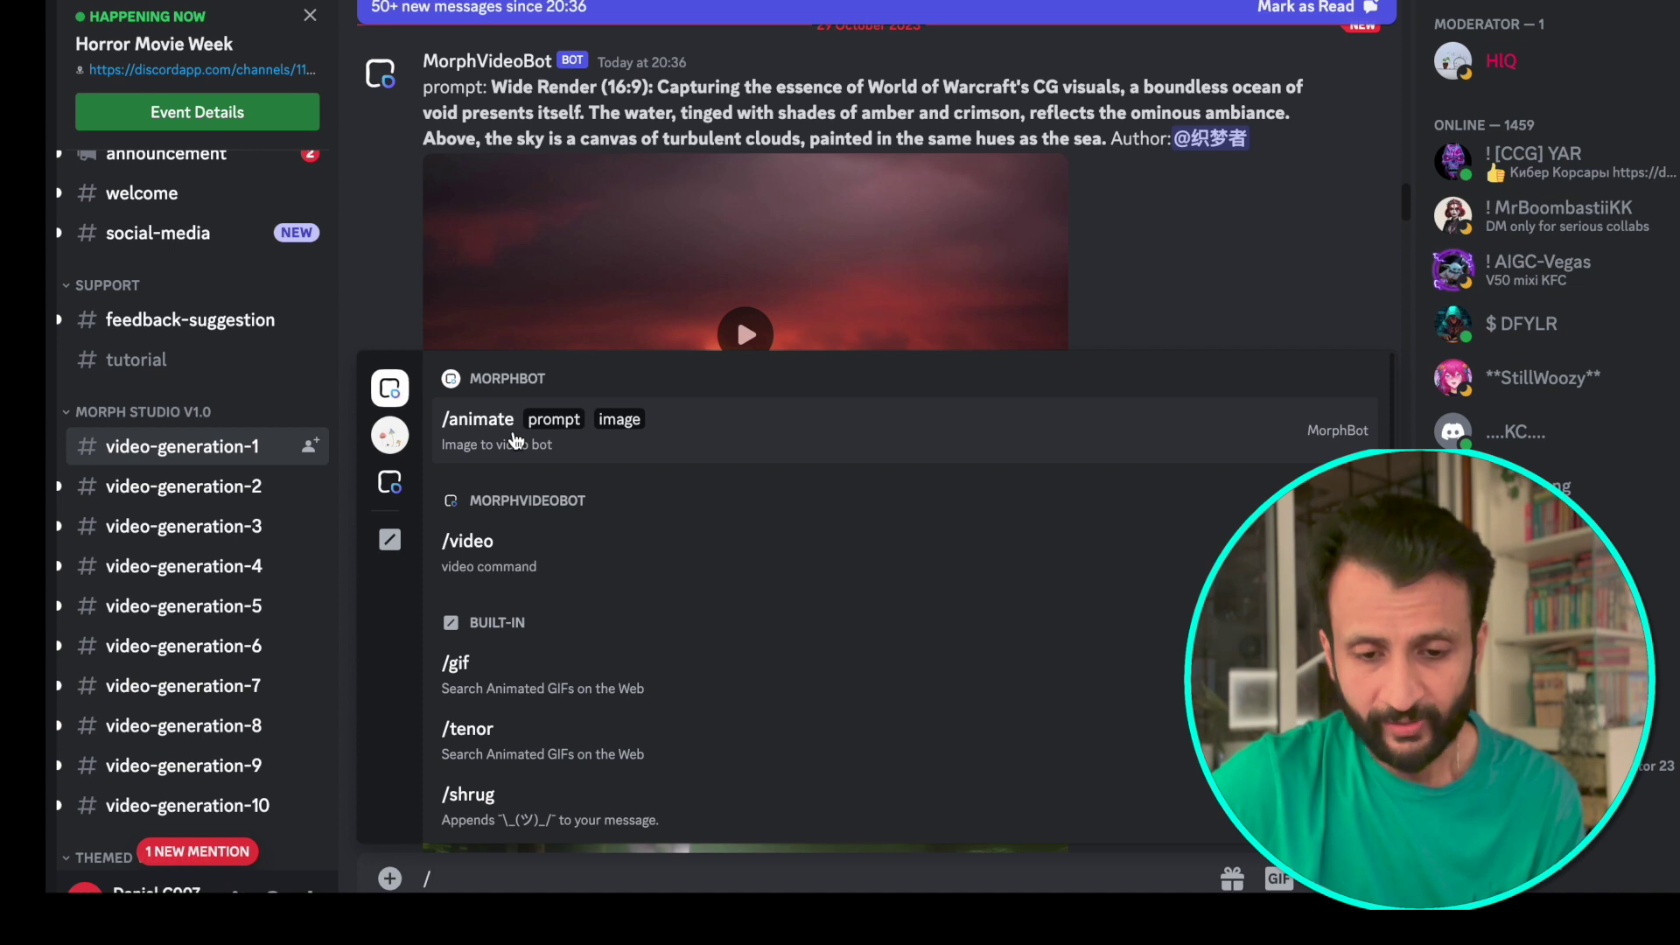
click(510, 569)
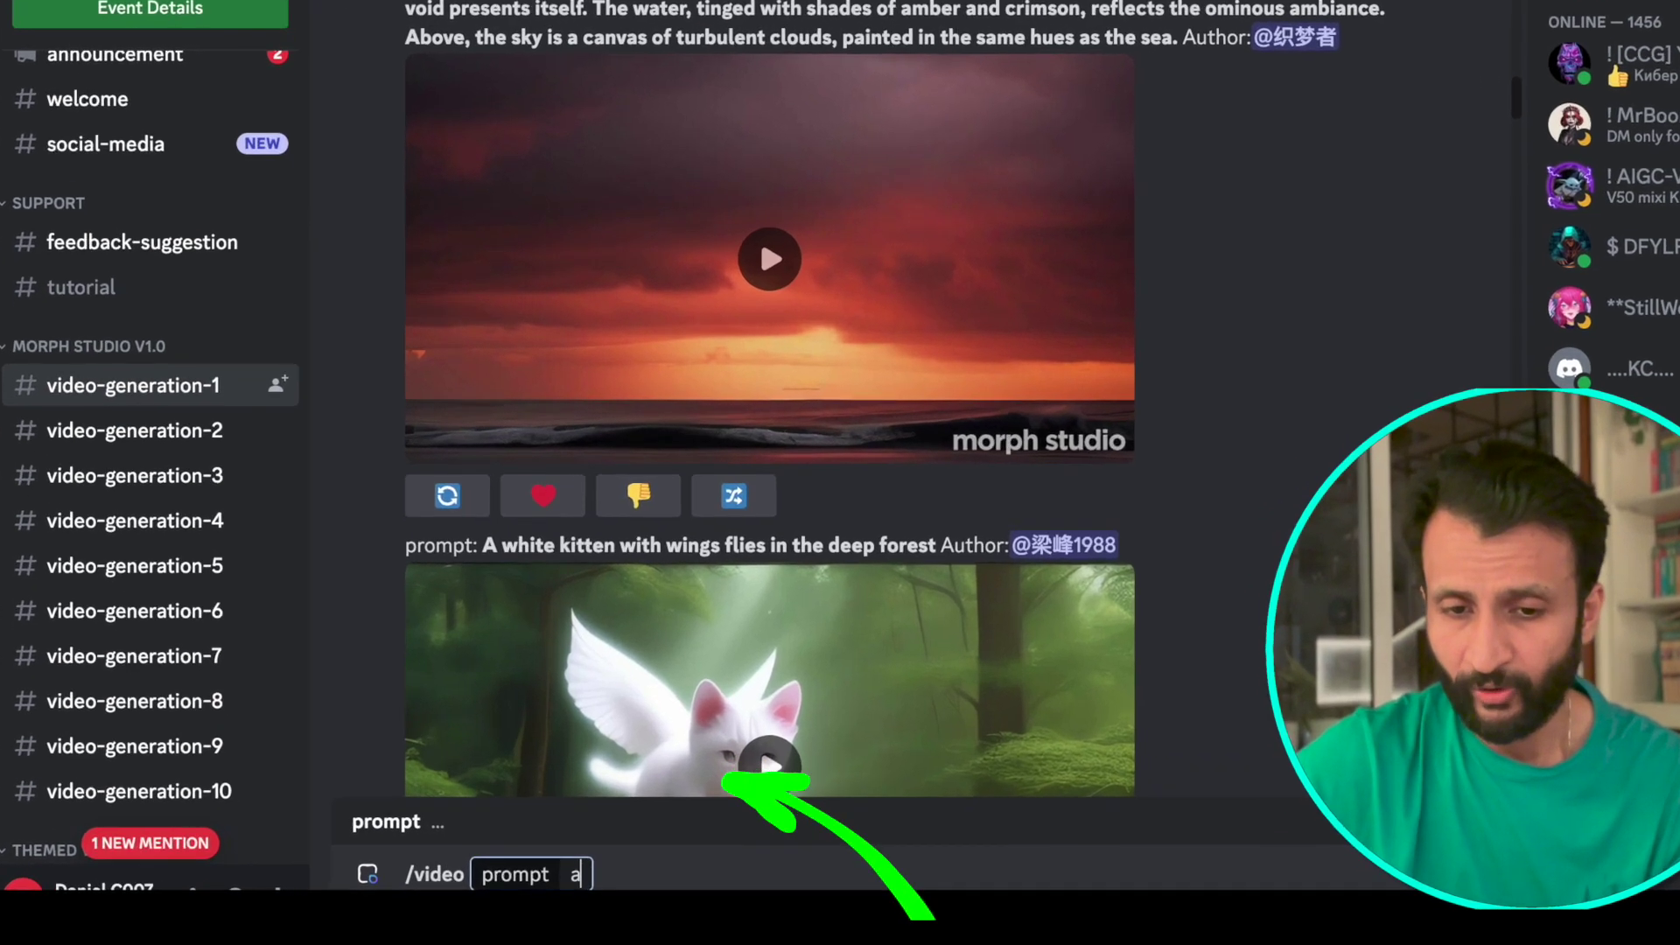
text(a silver sports car on a mo)
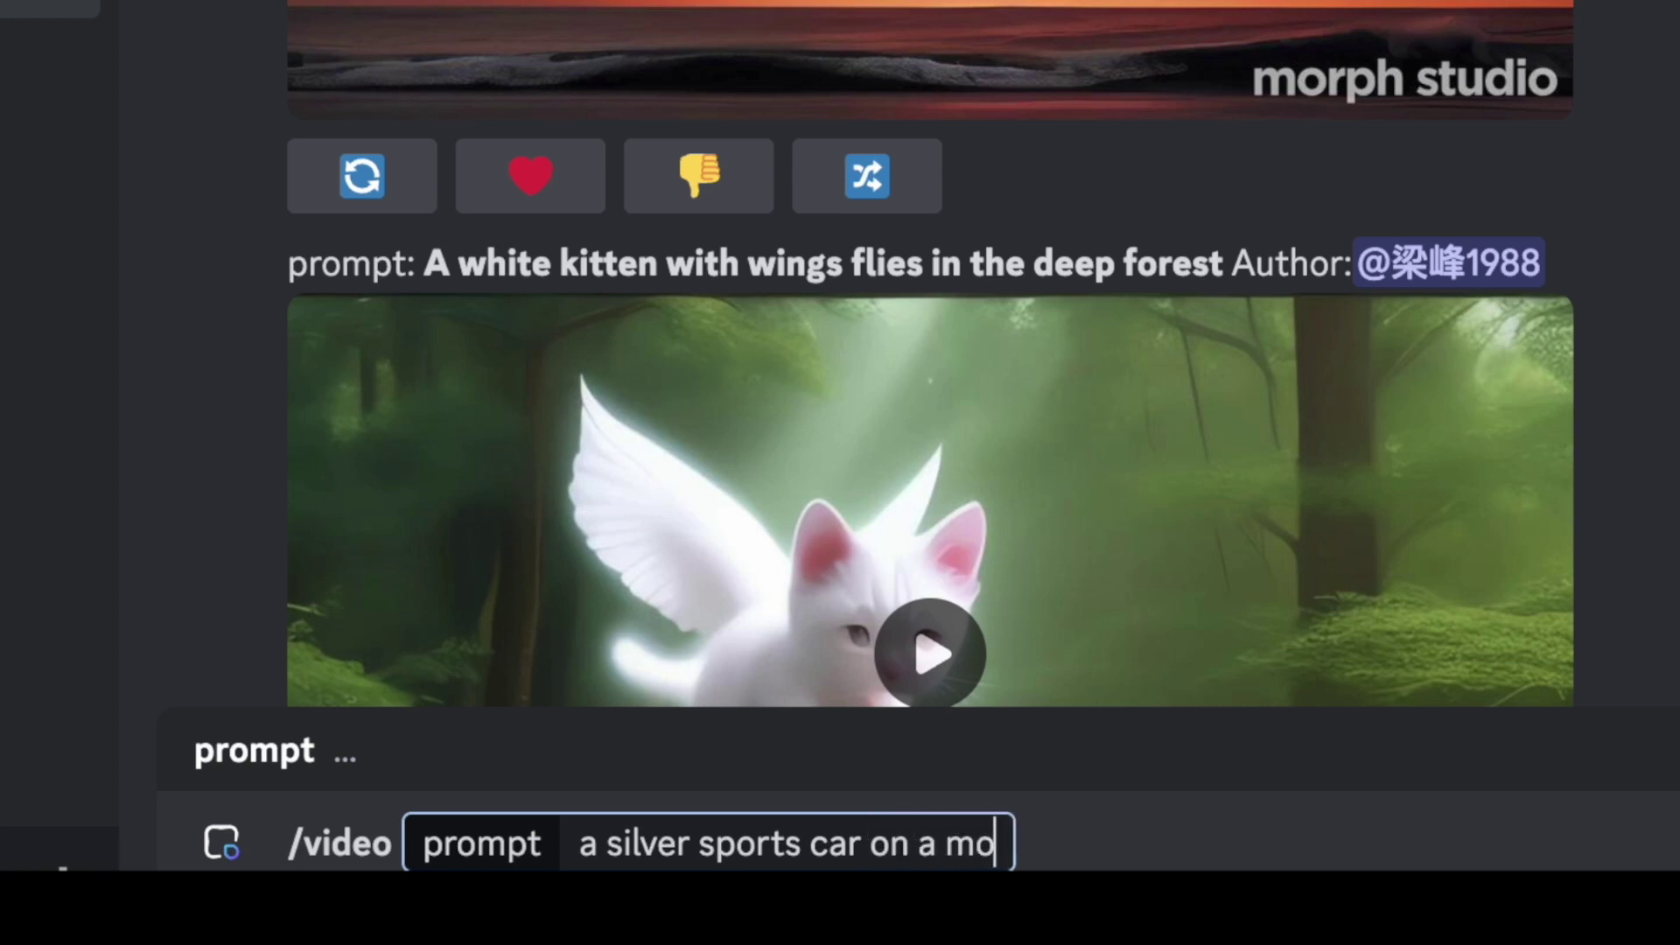
text(ad, cinem)
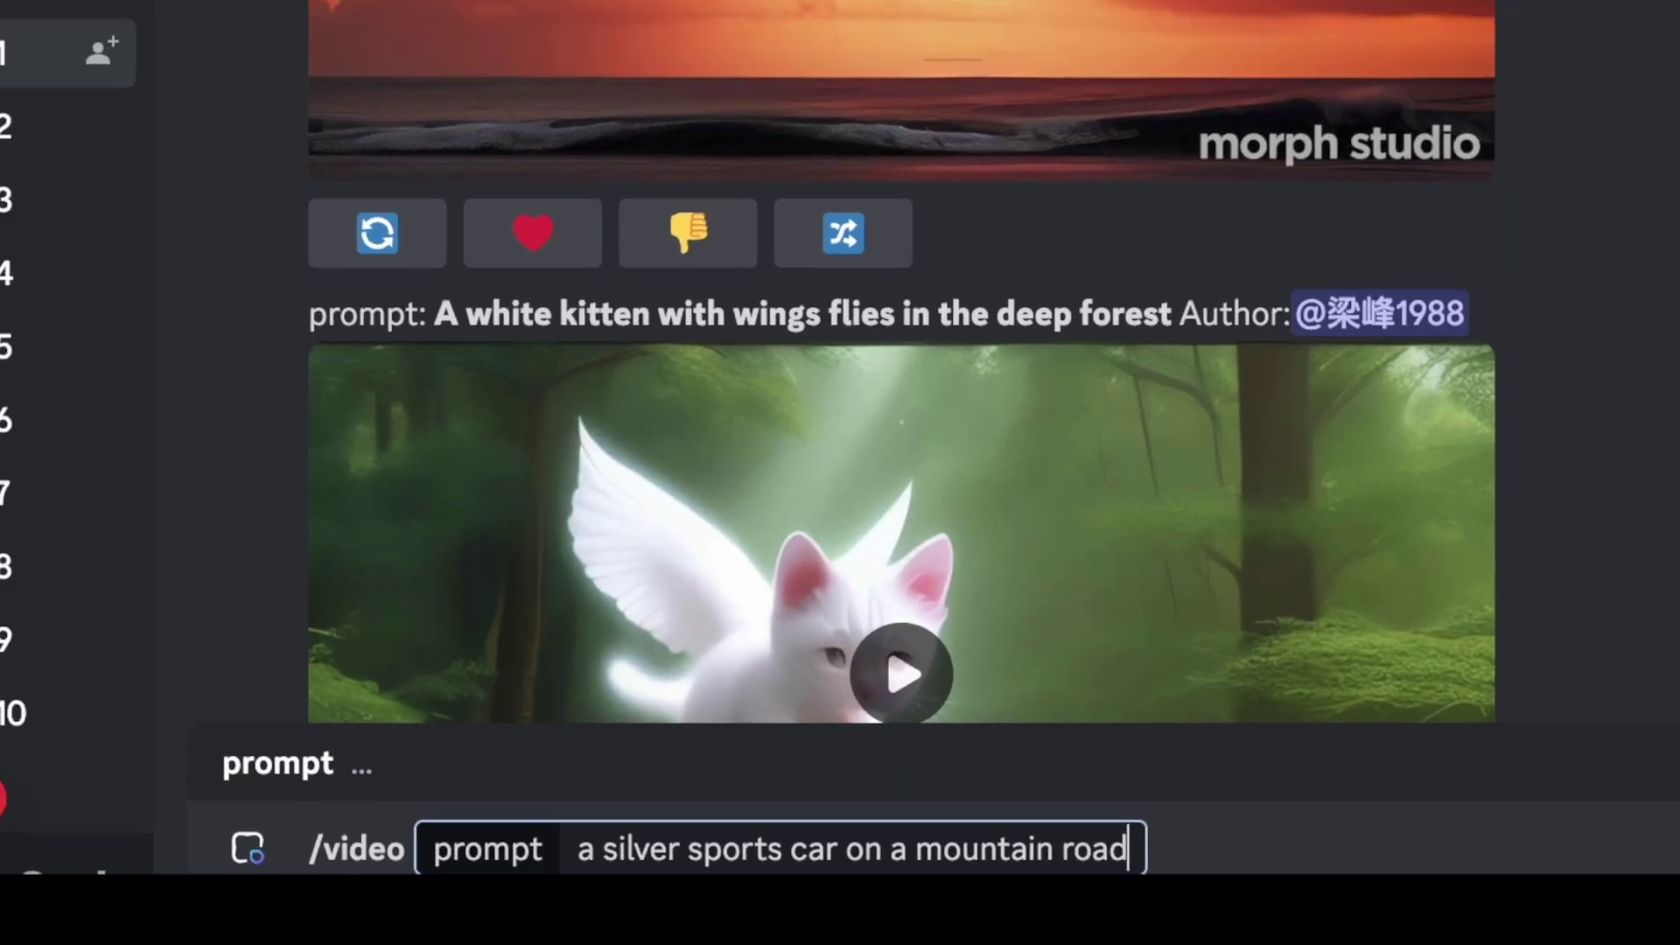
text(atic scene)
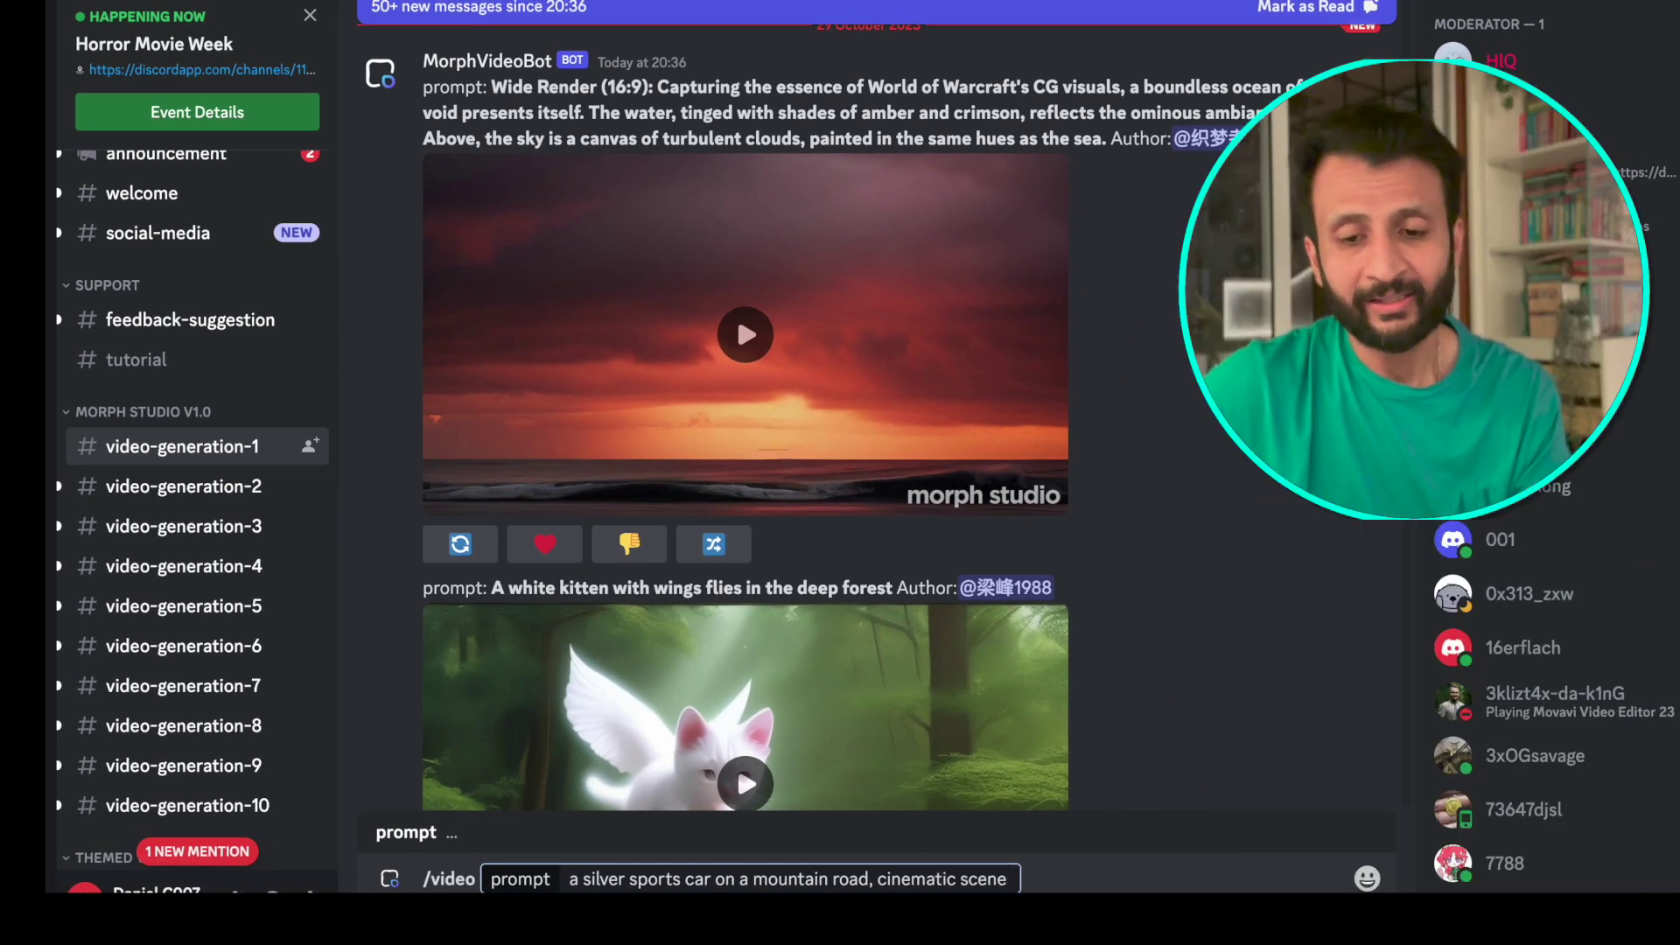
key(Return)
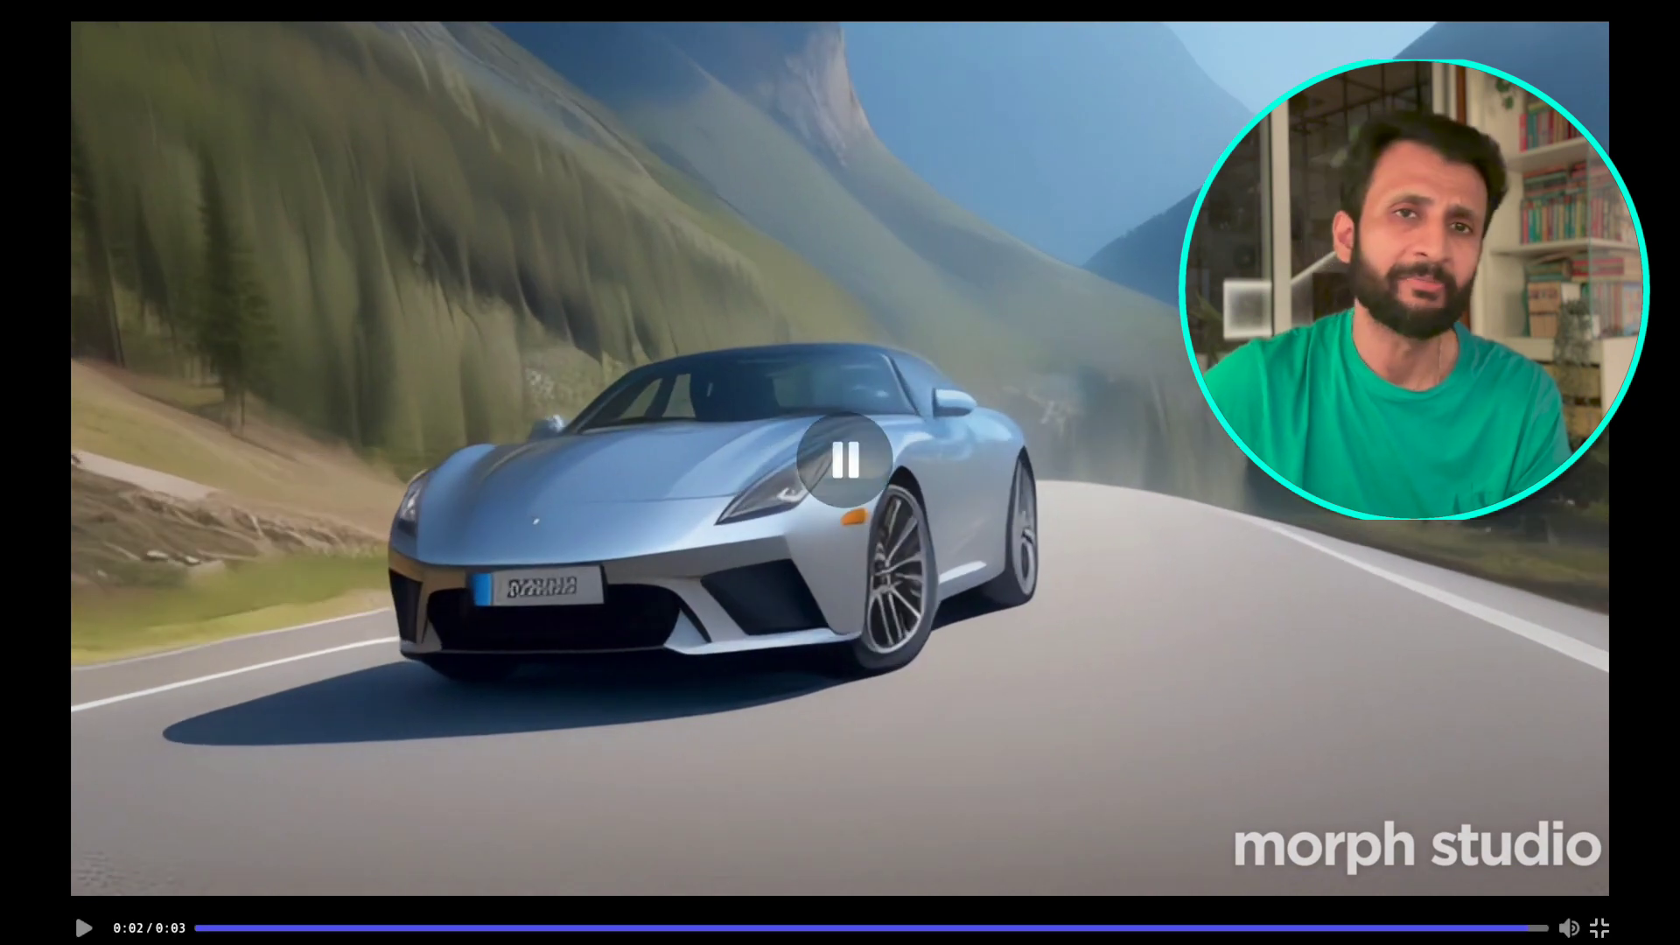
- Replay the generated silver sports car clip and exit full screen
click(86, 929)
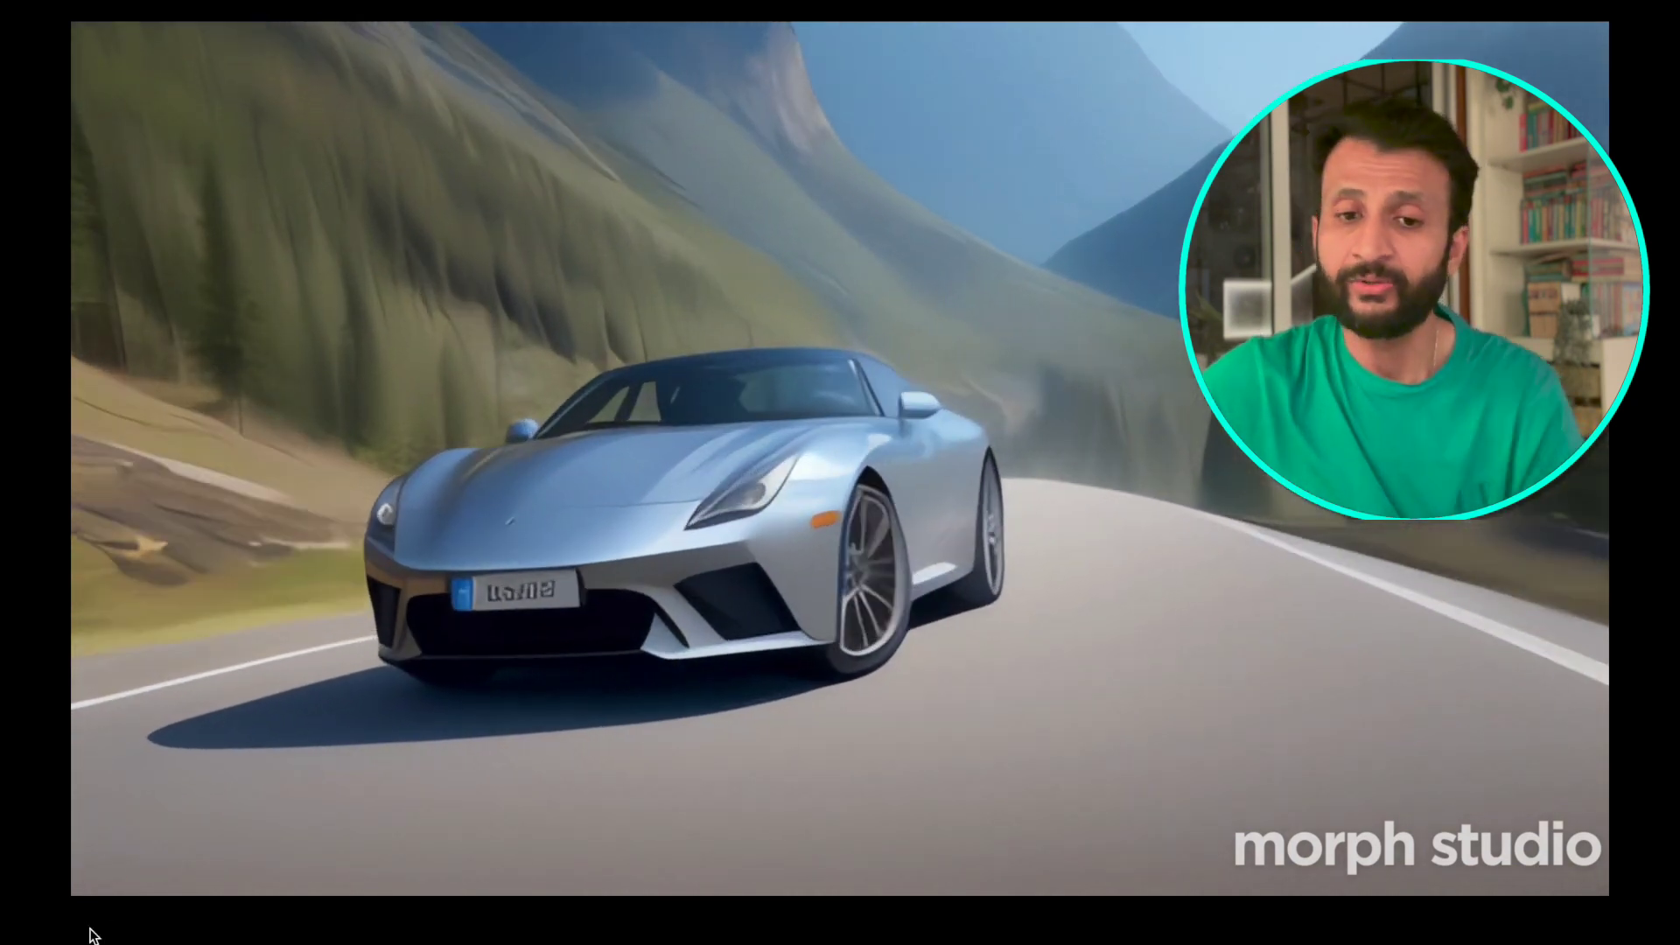
key(Escape)
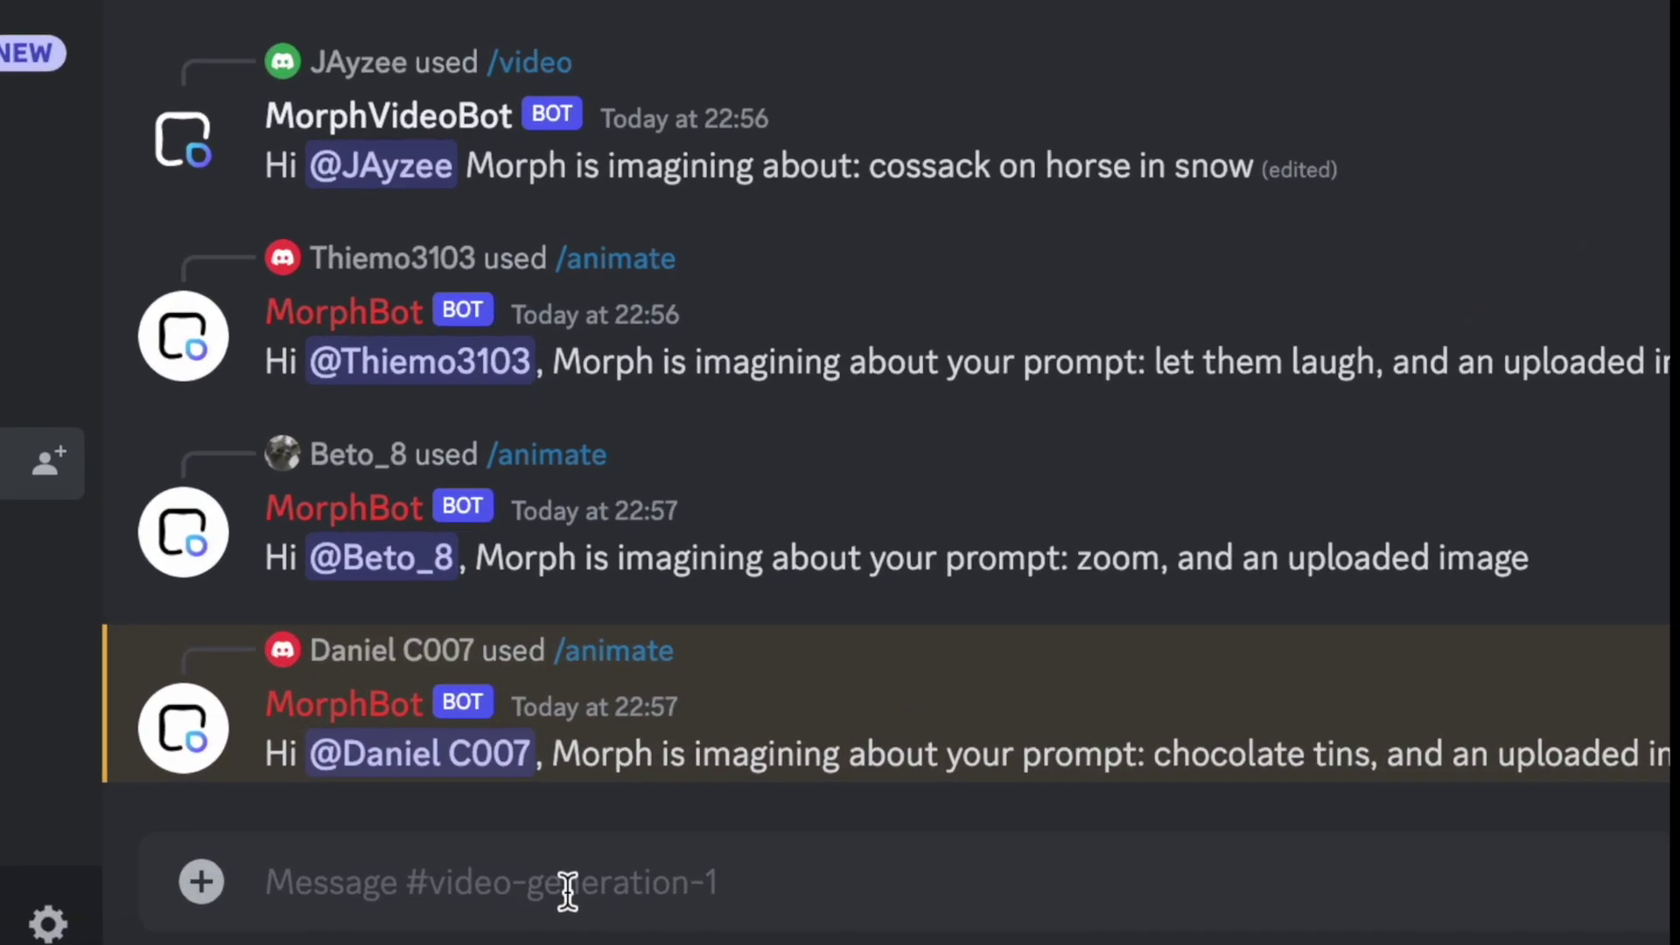
- Send an /animate request with the Desktop car image and prompt 'silver car on a mountain road'
text(/)
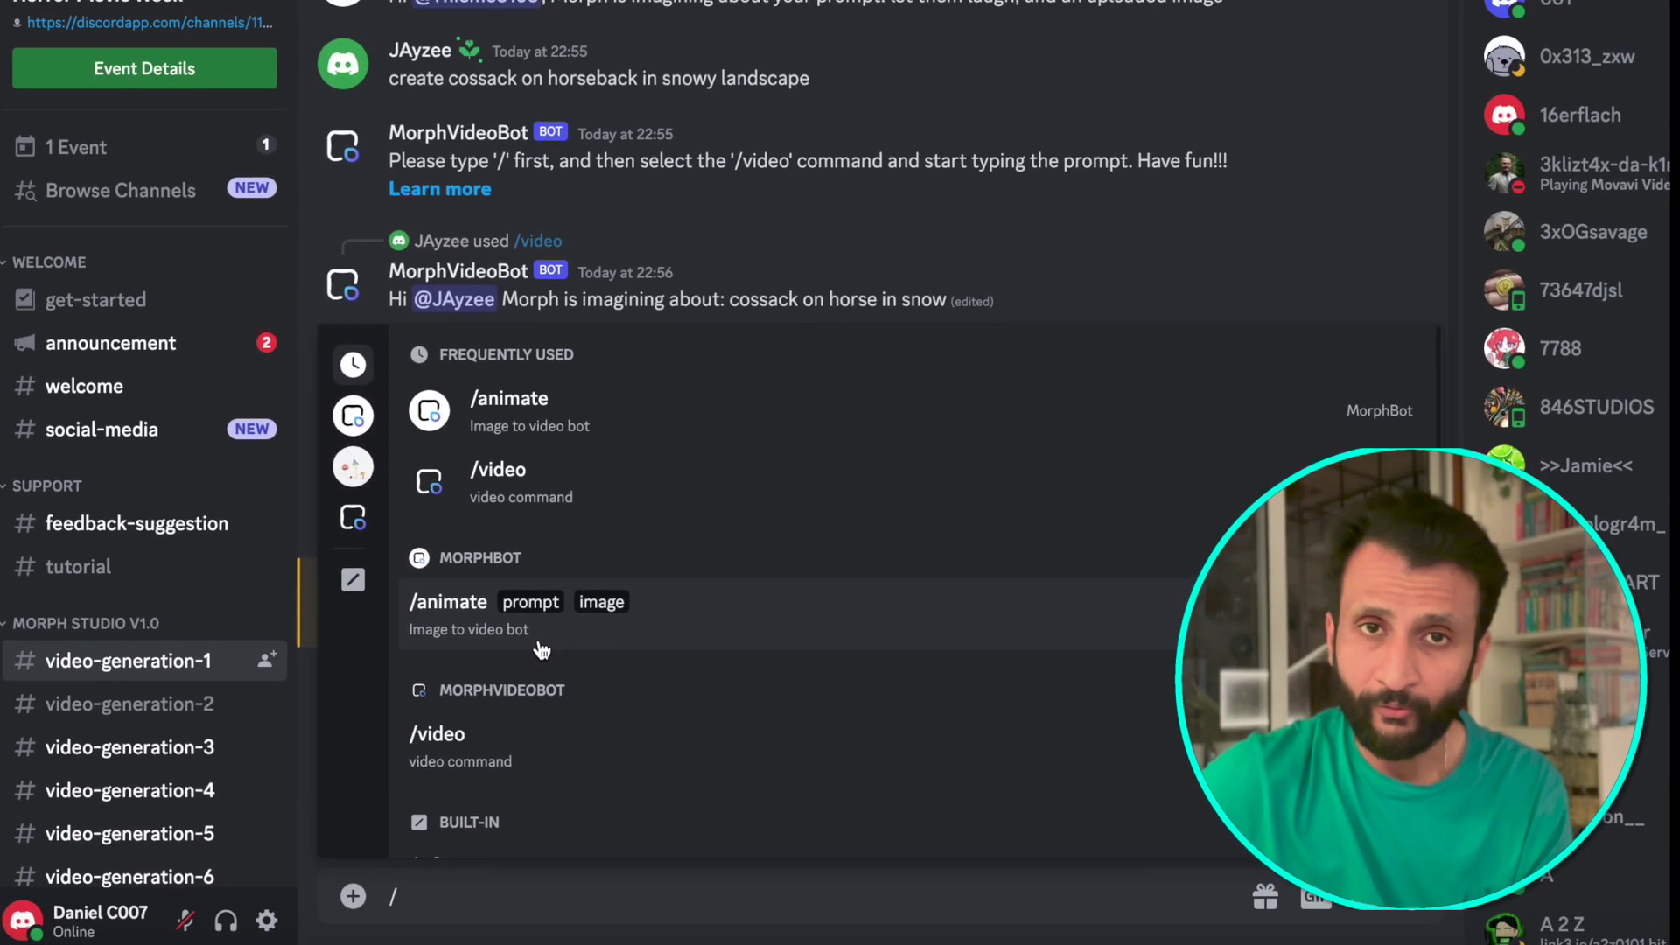
click(541, 649)
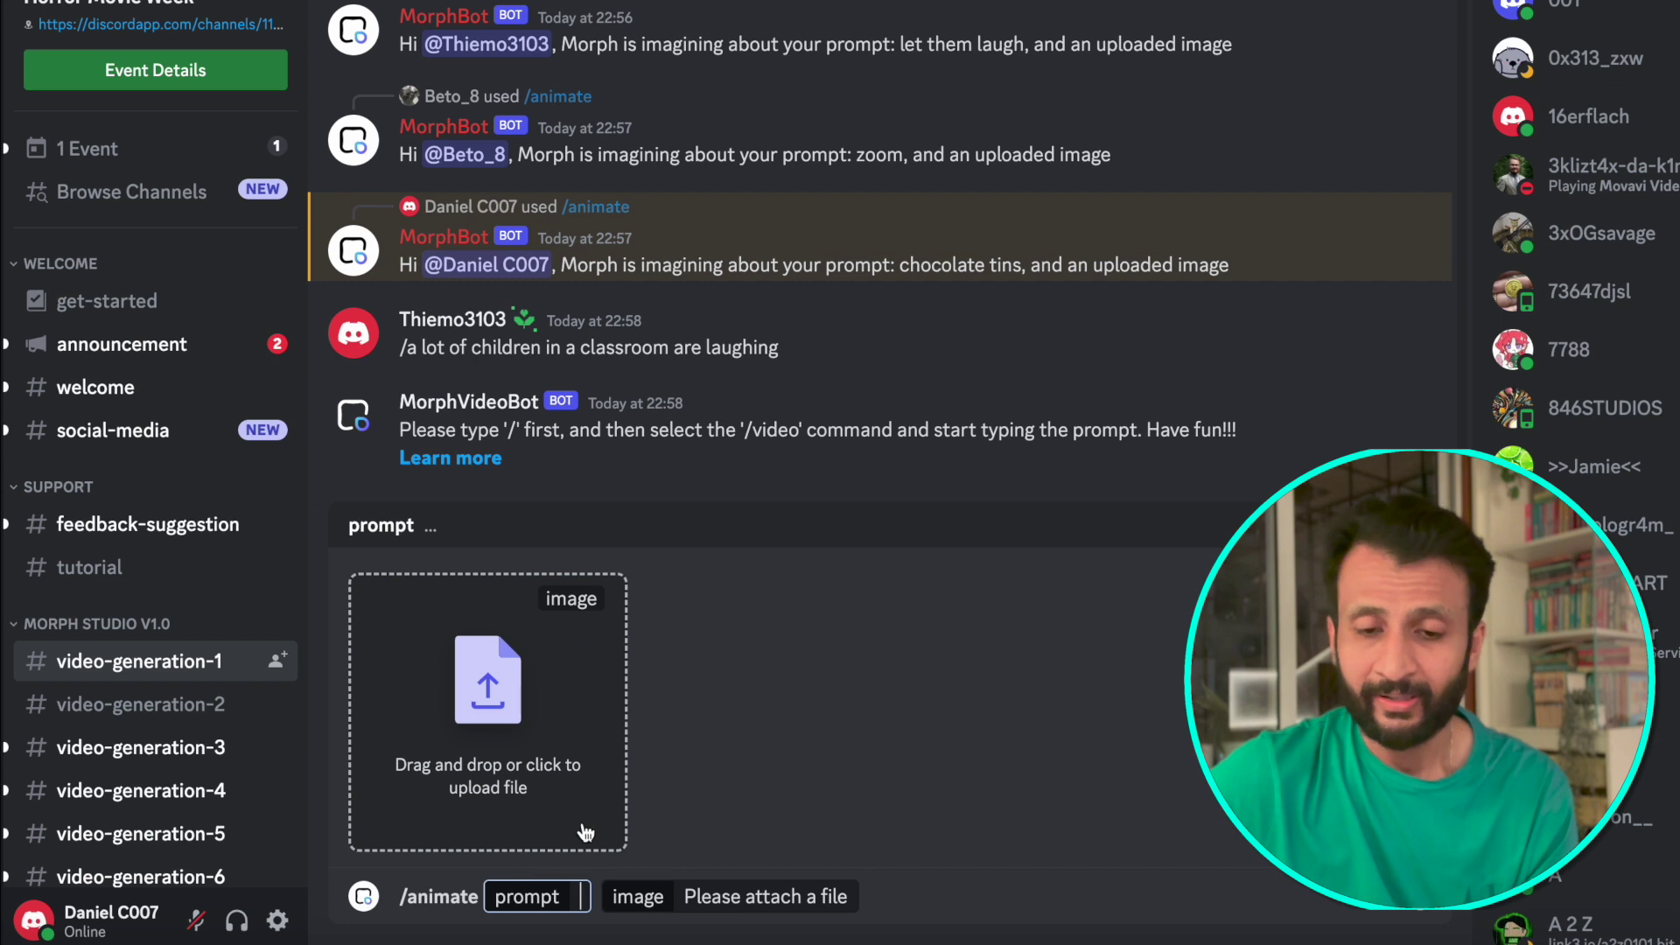
click(488, 691)
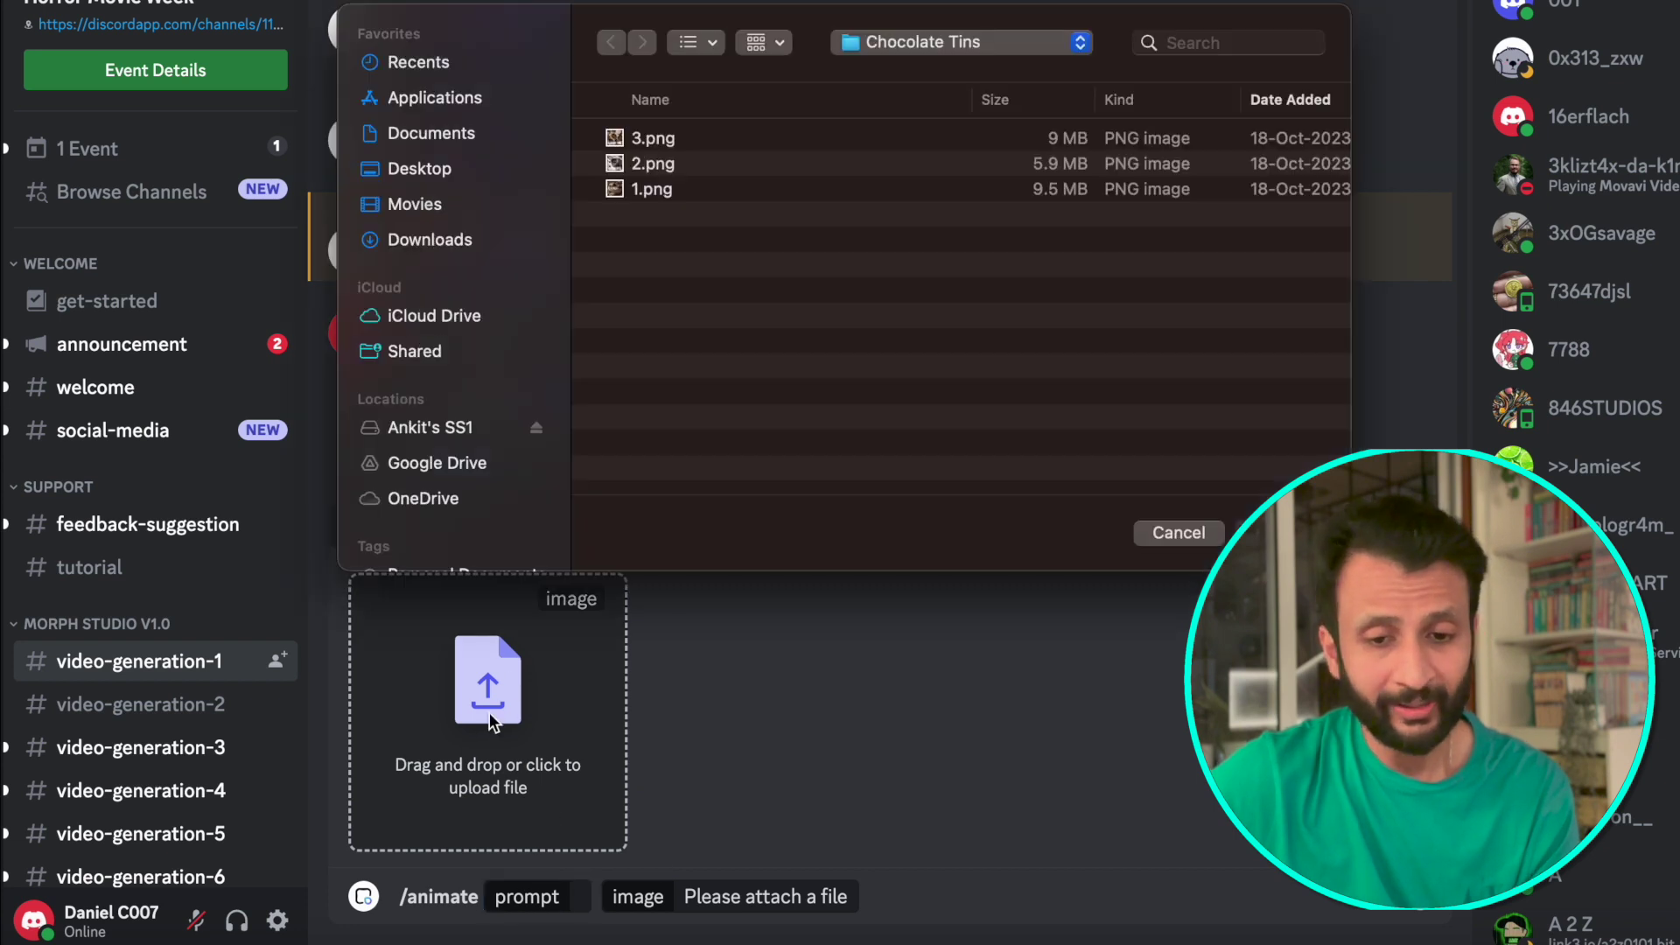
click(456, 179)
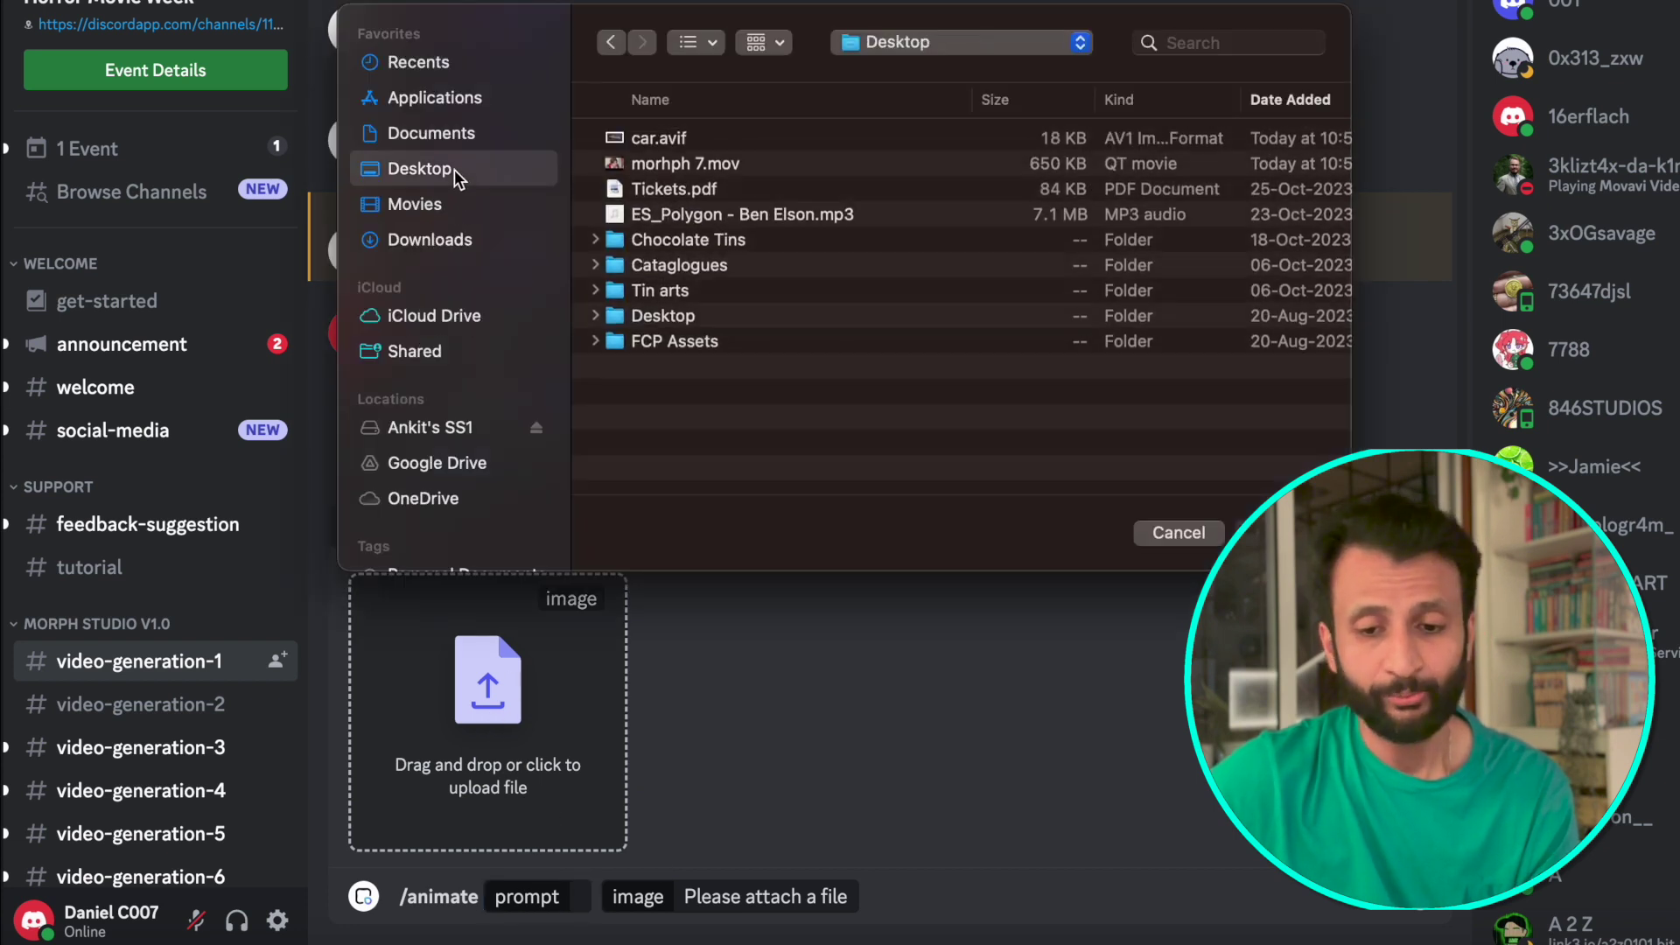
click(652, 138)
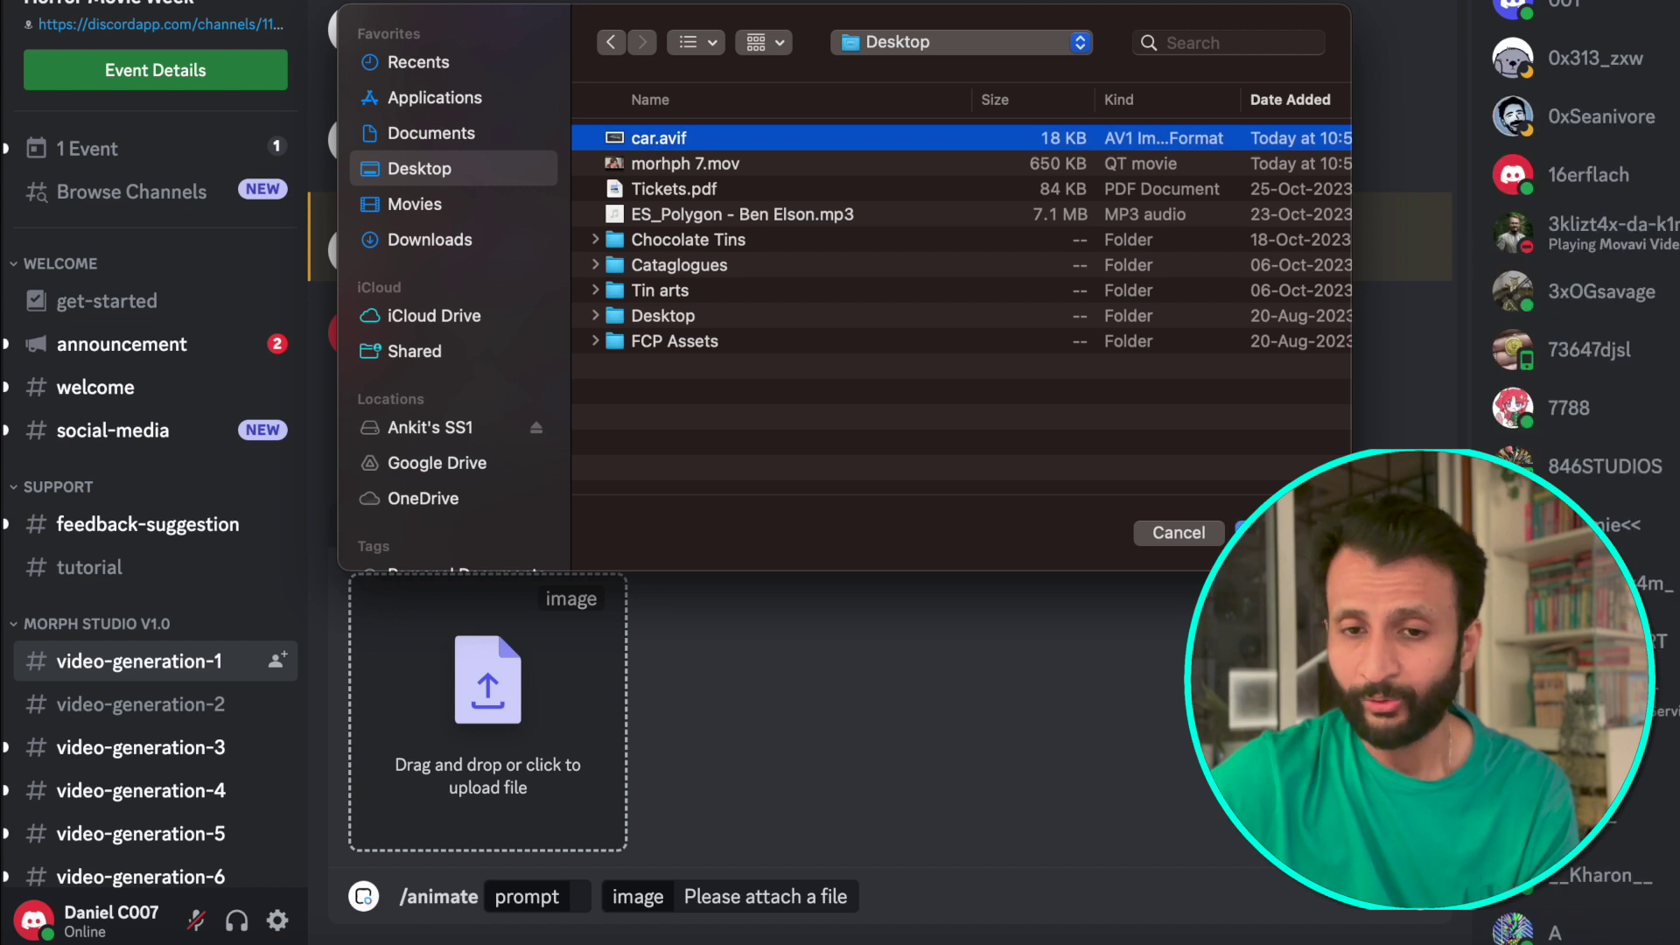
key(Return)
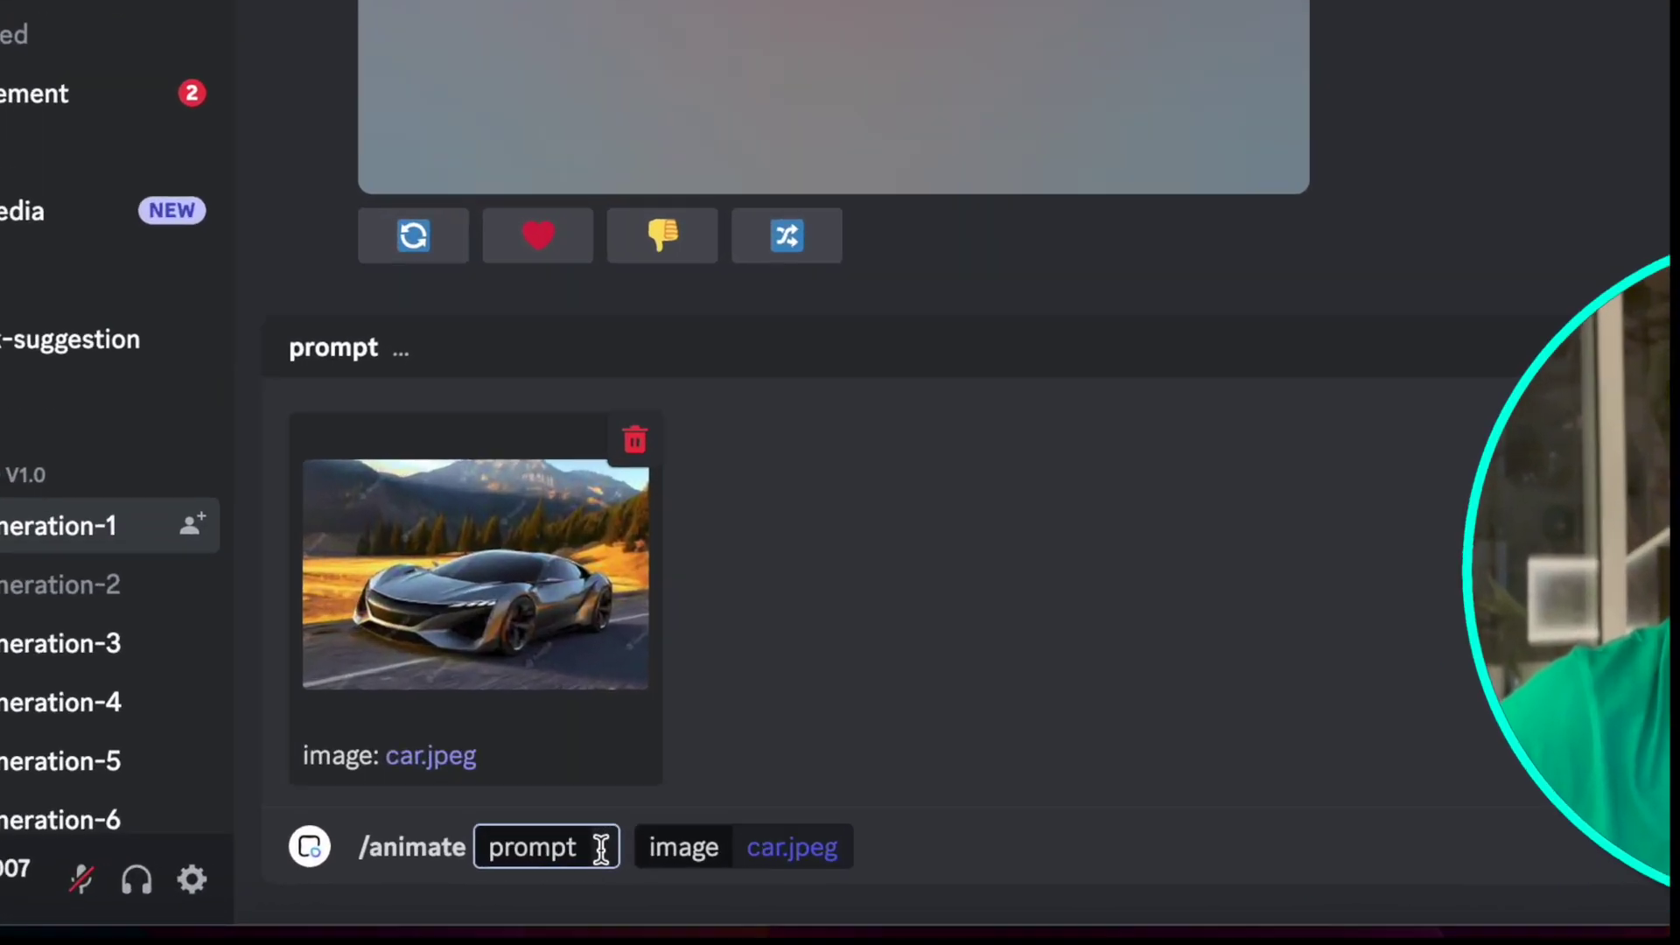
text(si)
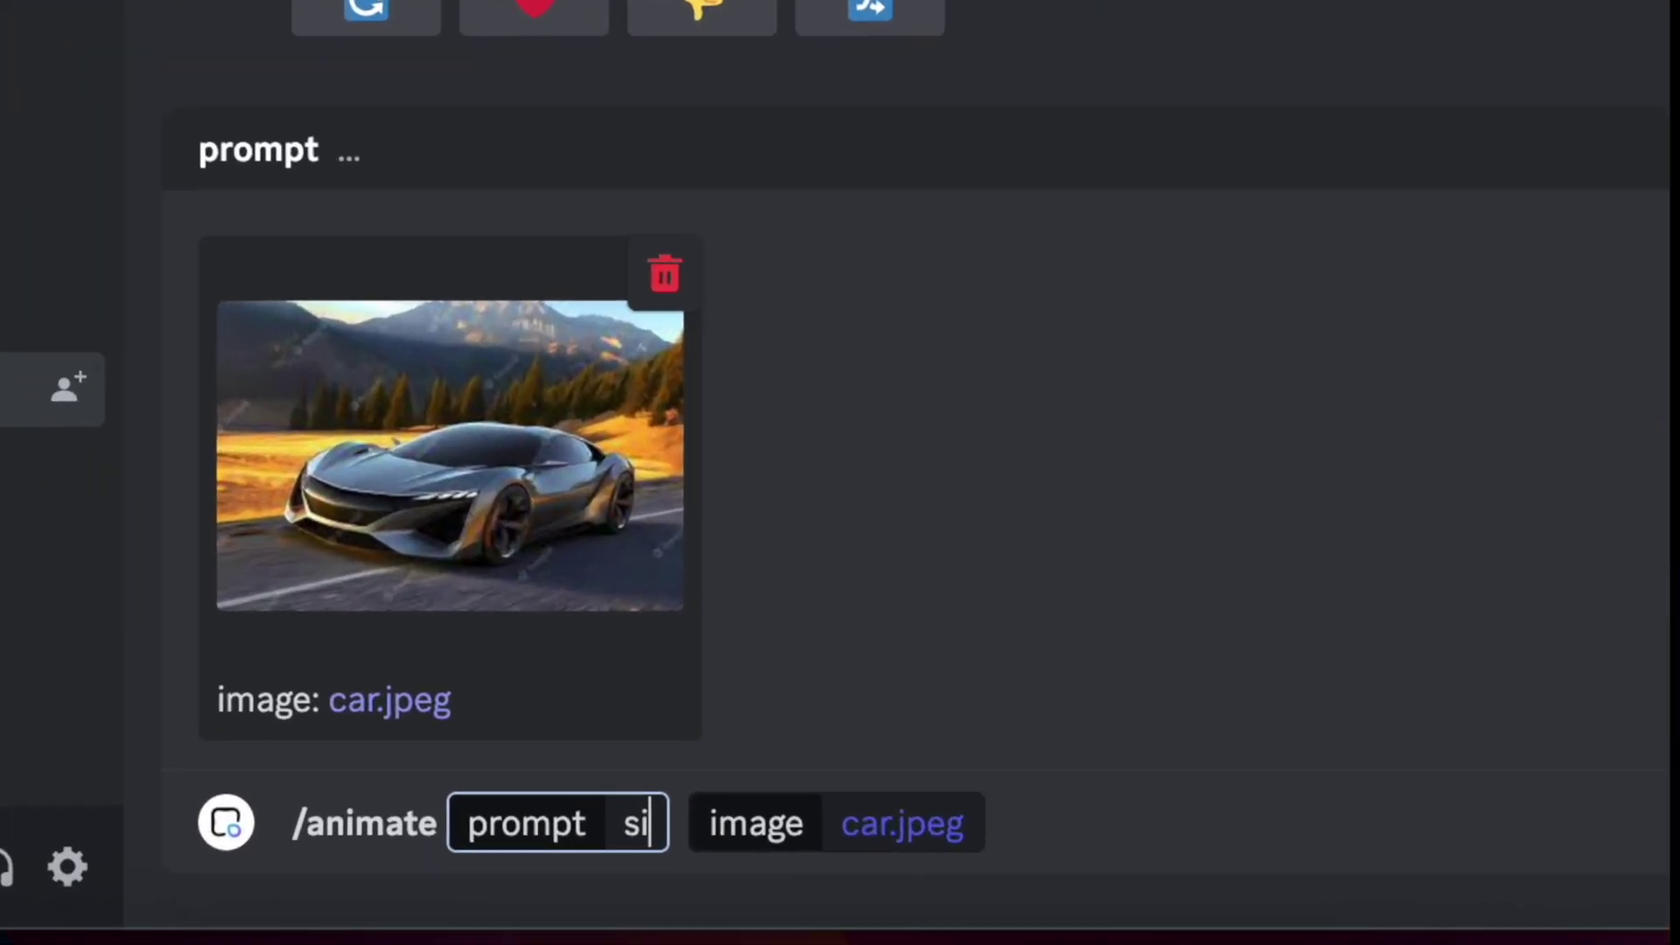
text(lver car on a mountain road)
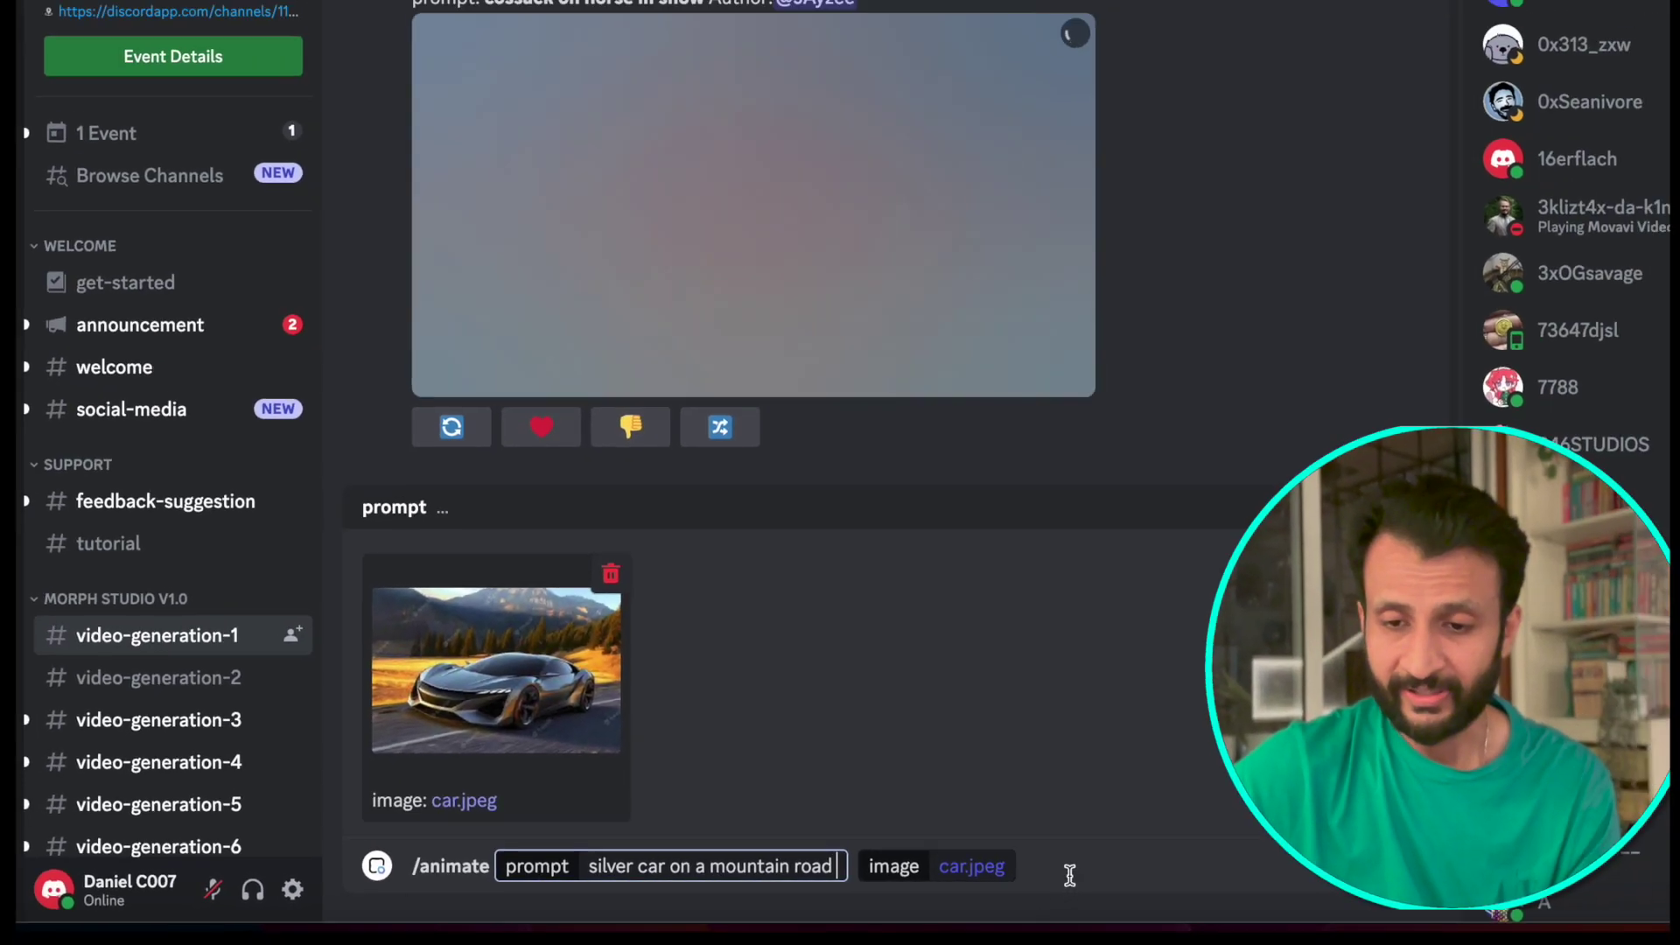
click(1534, 836)
key(Return)
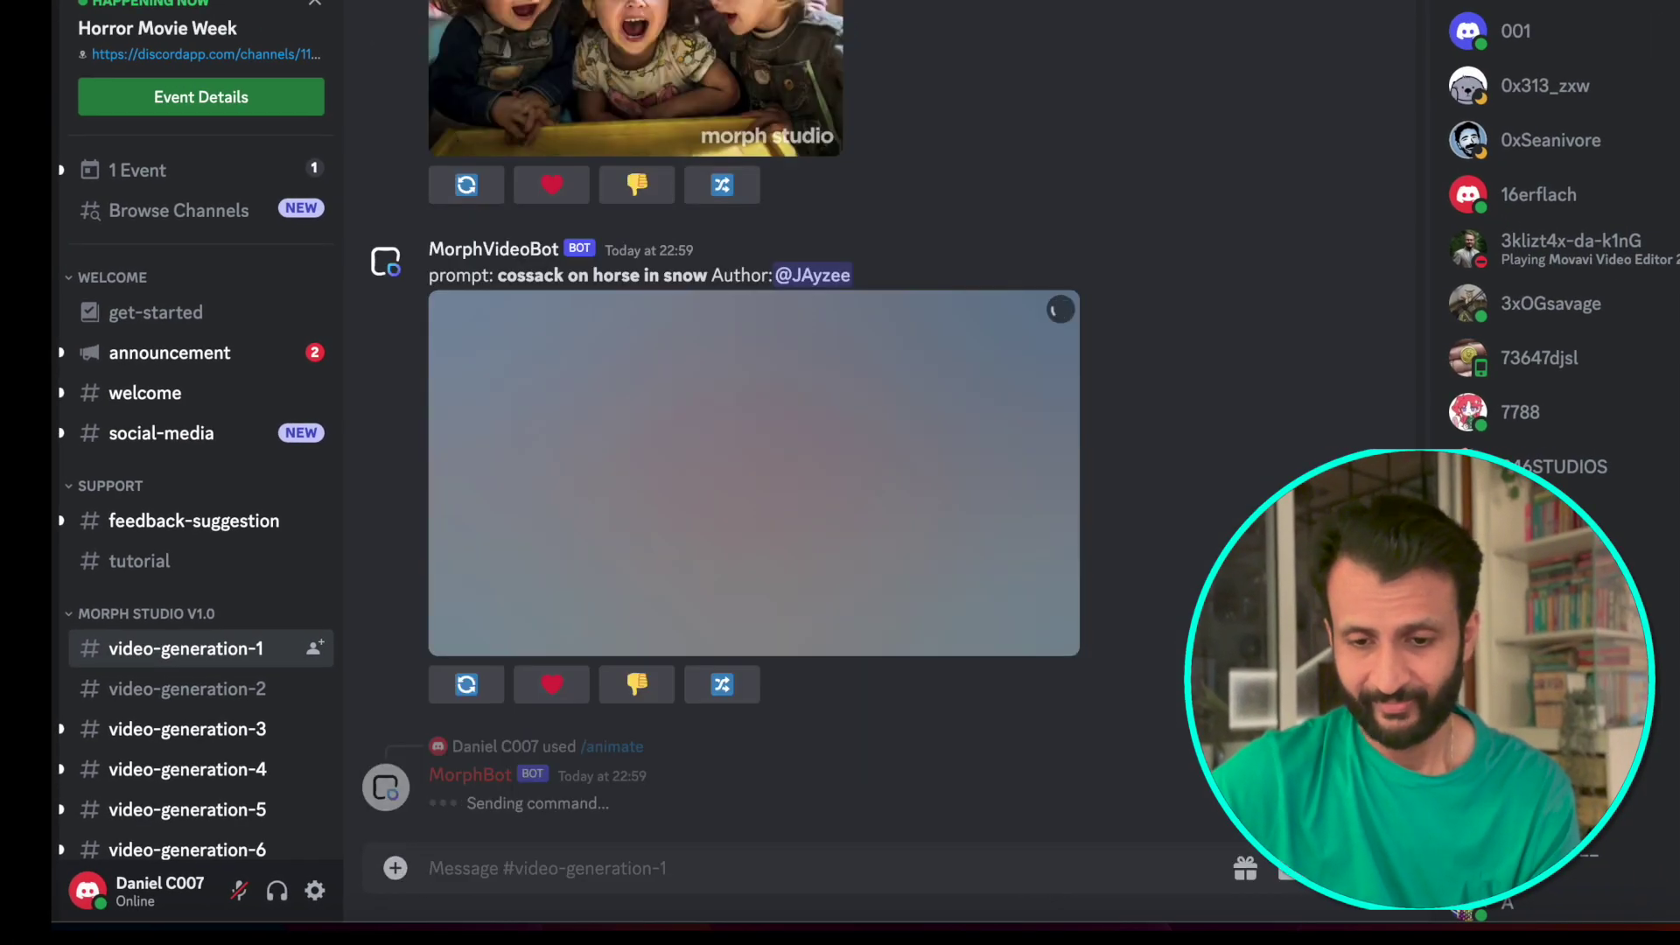